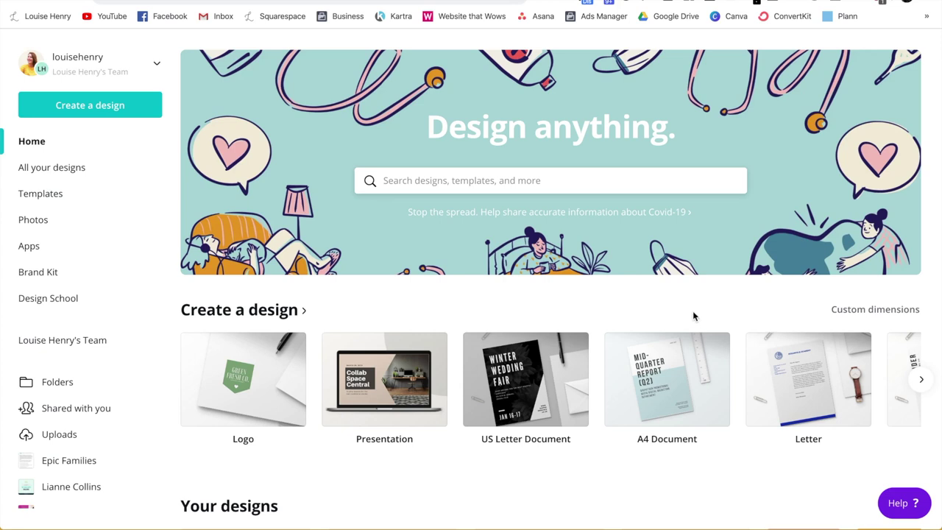
Open the Create a design dropdown on the Canva home page.
left_click(96, 105)
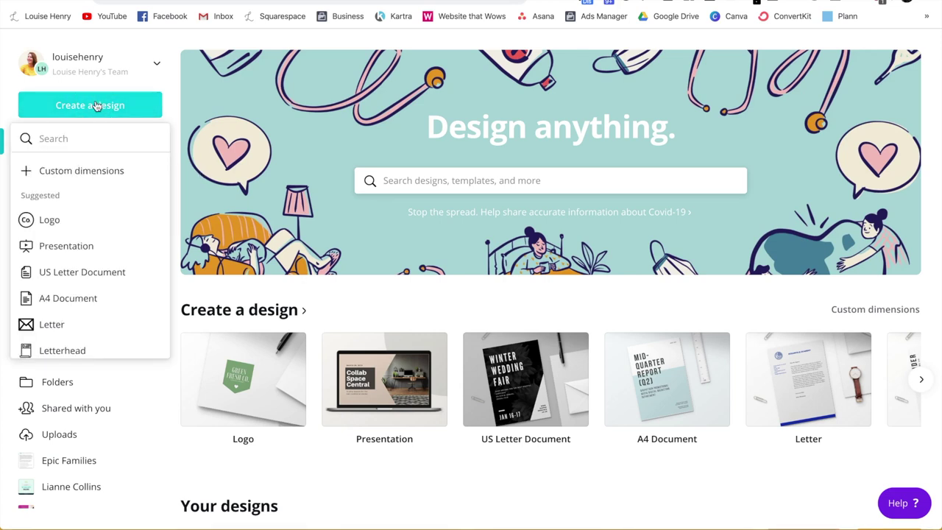
Enter custom dimensions of 1000 px width and 1000 px height for a new design.
left_click(94, 171)
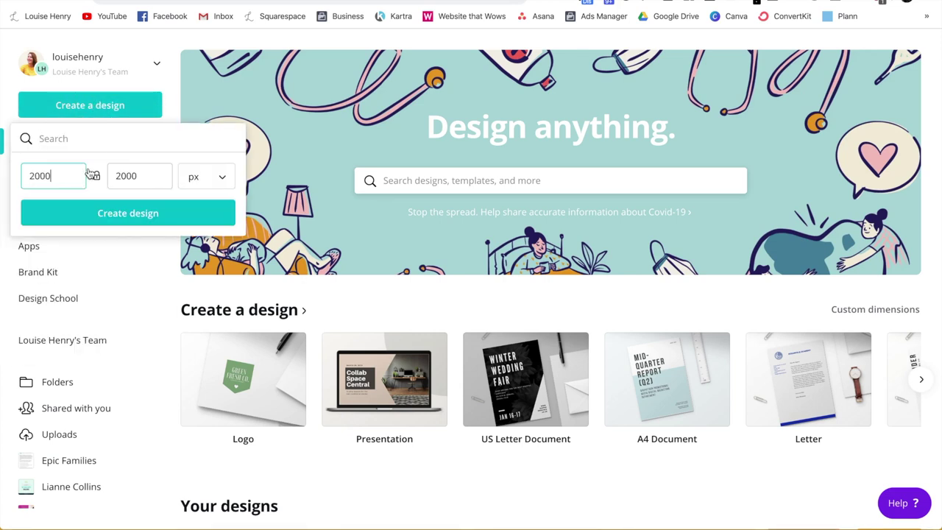
double_click(40, 177)
type("1000")
key("Tab")
key("Tab")
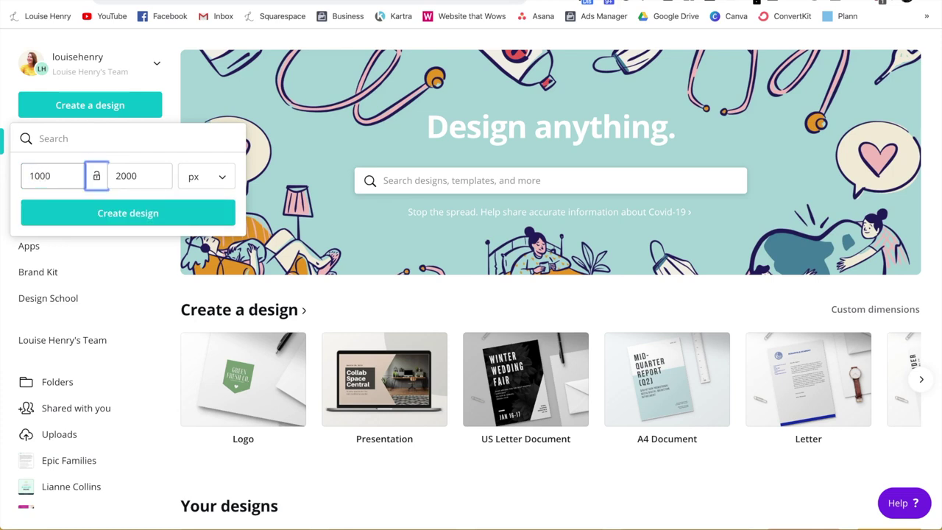
type("100")
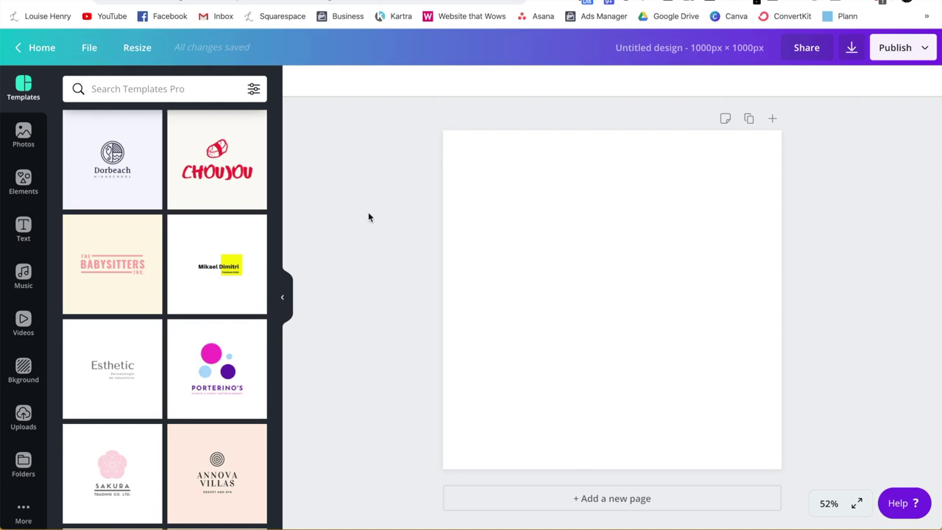
Scroll the Templates panel and apply the Zone logo template to the page.
scroll(228, 171, "down", 5)
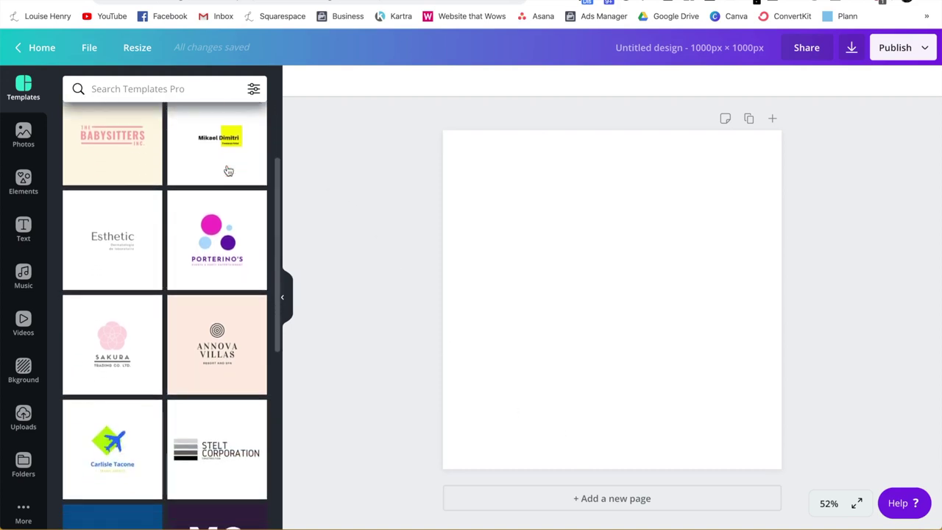
scroll(228, 171, "down", 8)
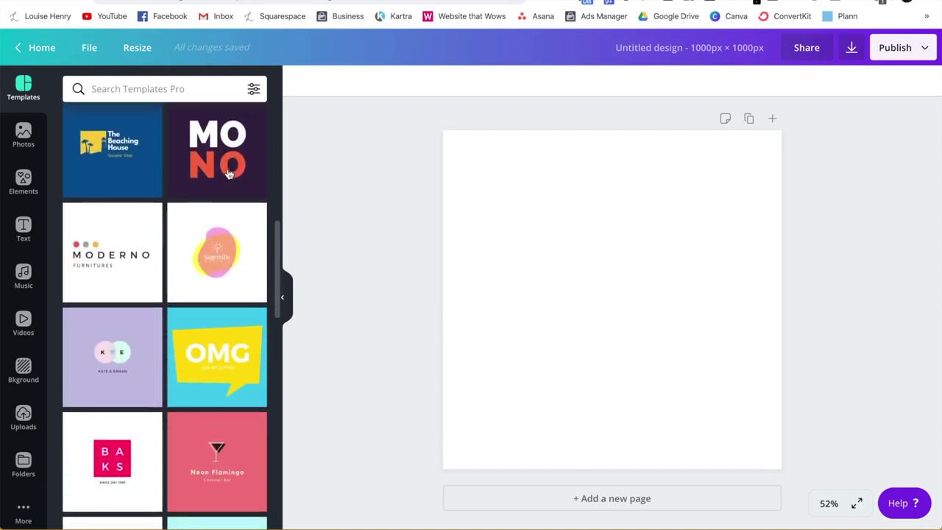
scroll(228, 174, "down", 4)
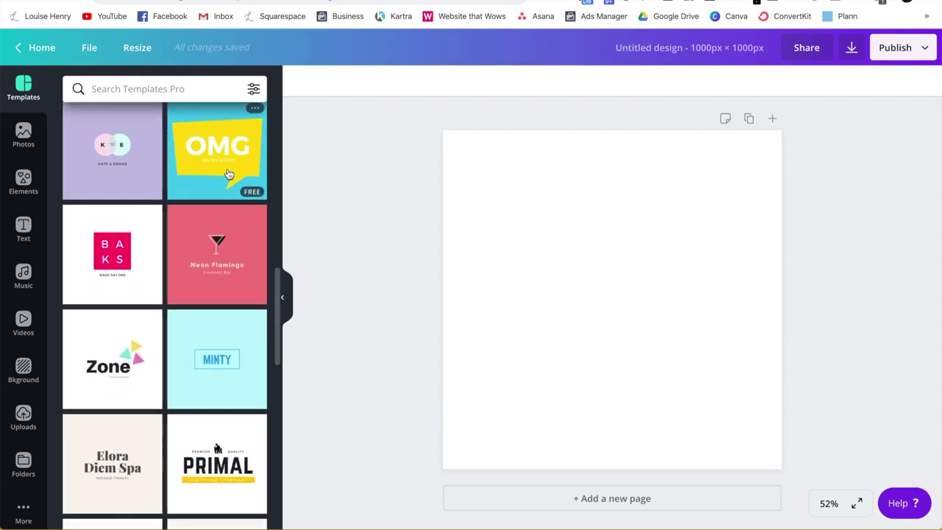
scroll(229, 174, "down", 2)
scroll(227, 172, "down", 2)
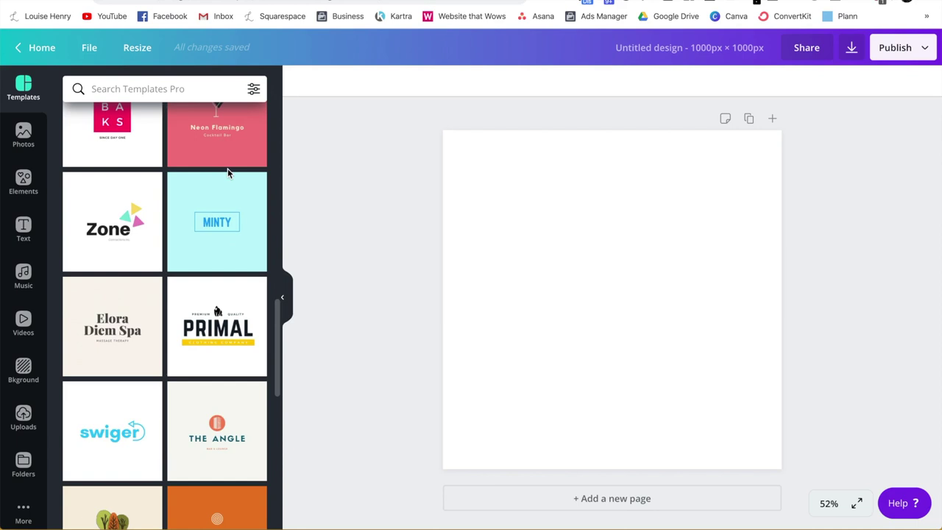
left_click(114, 234)
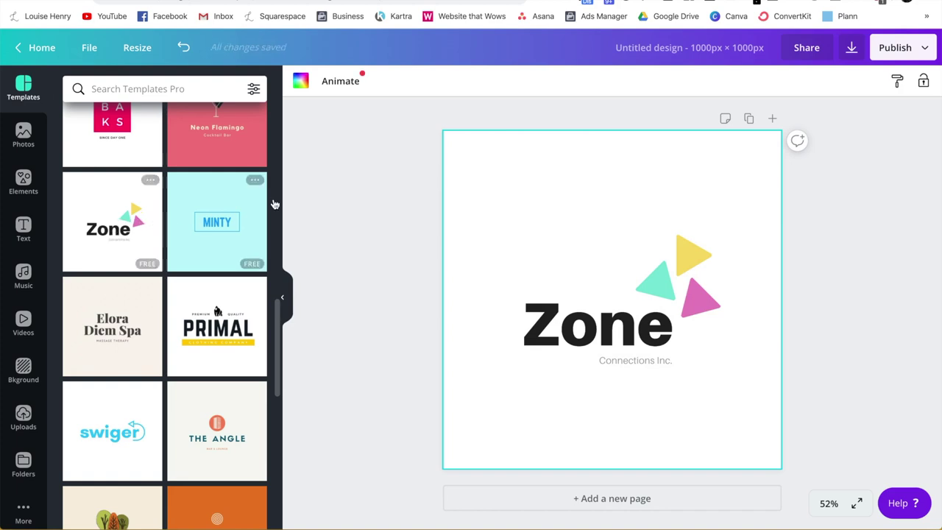
Replace the logo's main word 'Zone' with 'hello'.
left_click(569, 326)
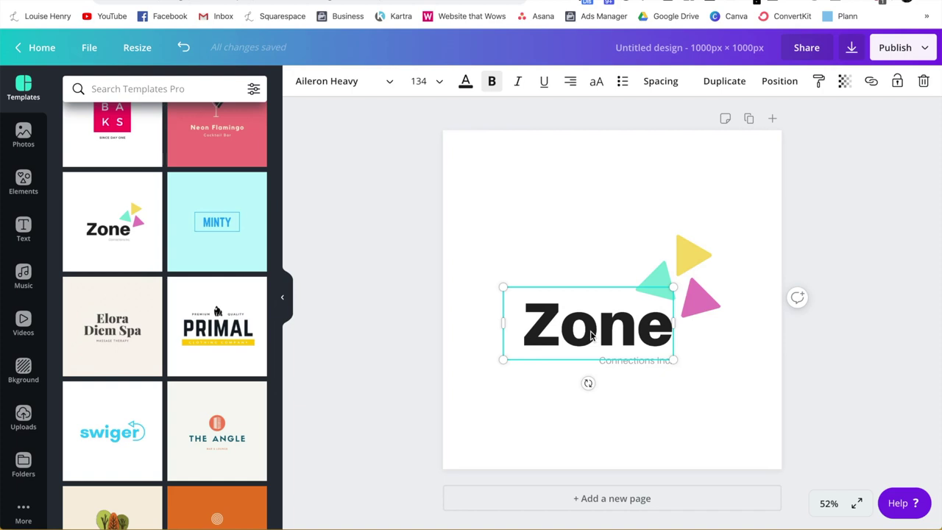
left_click(589, 331)
left_click(389, 84)
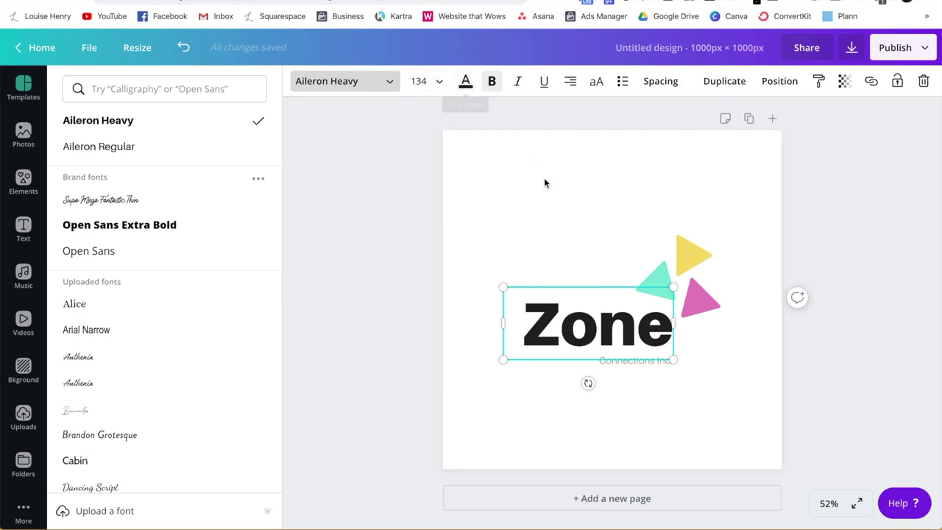
key("Escape")
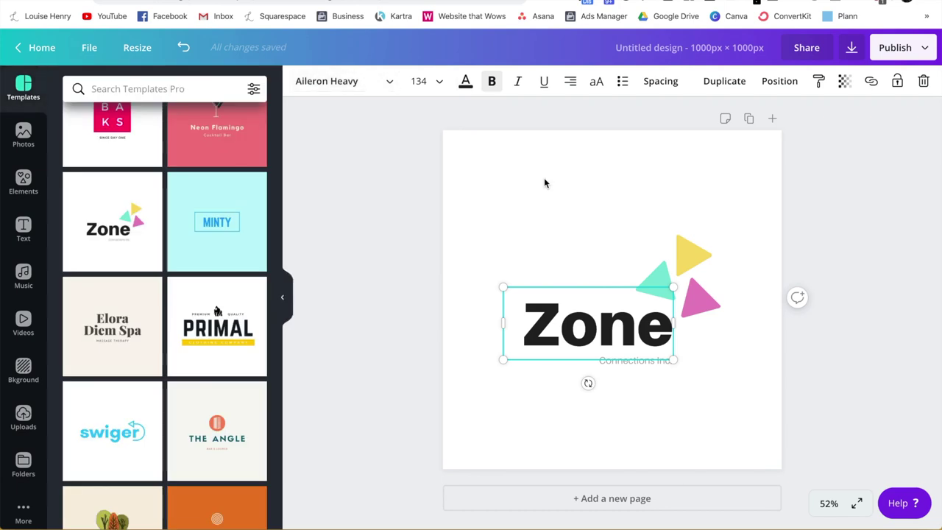
double_click(560, 326)
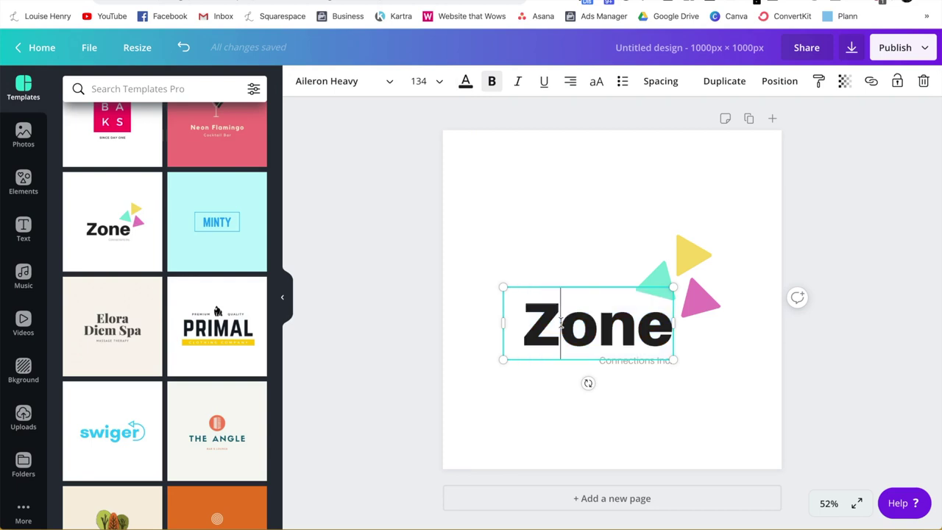
type("hel")
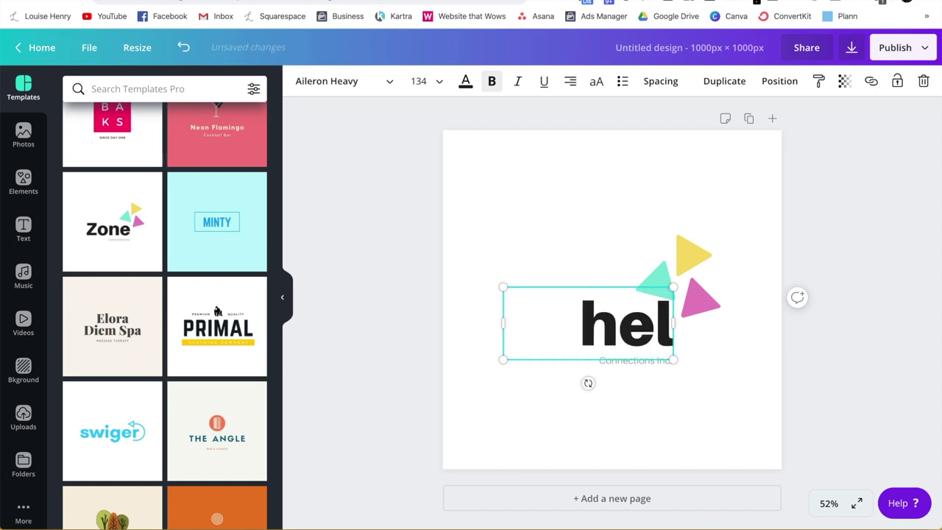
type("lo")
left_click(627, 380)
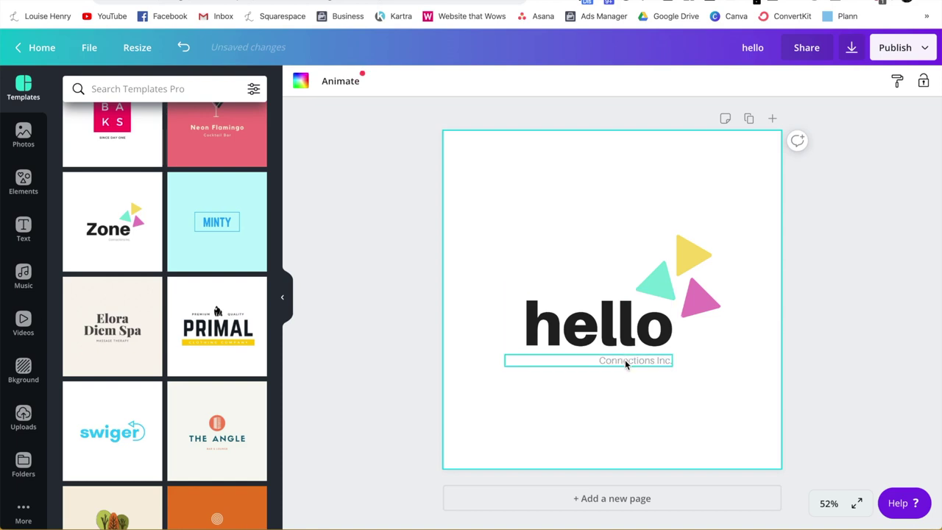
Delete the 'Connections Inc.' tagline from the logo.
left_click(625, 360)
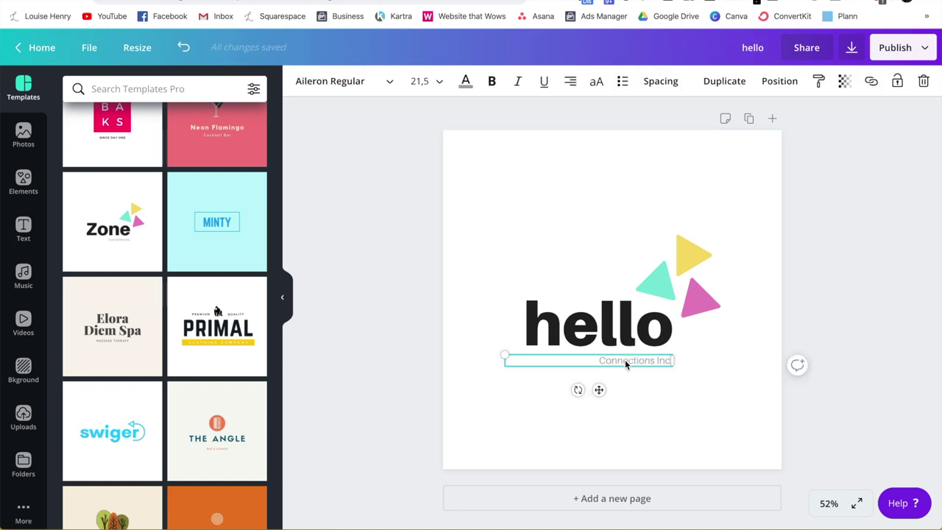
key("Delete")
left_click(692, 291)
left_click(746, 337)
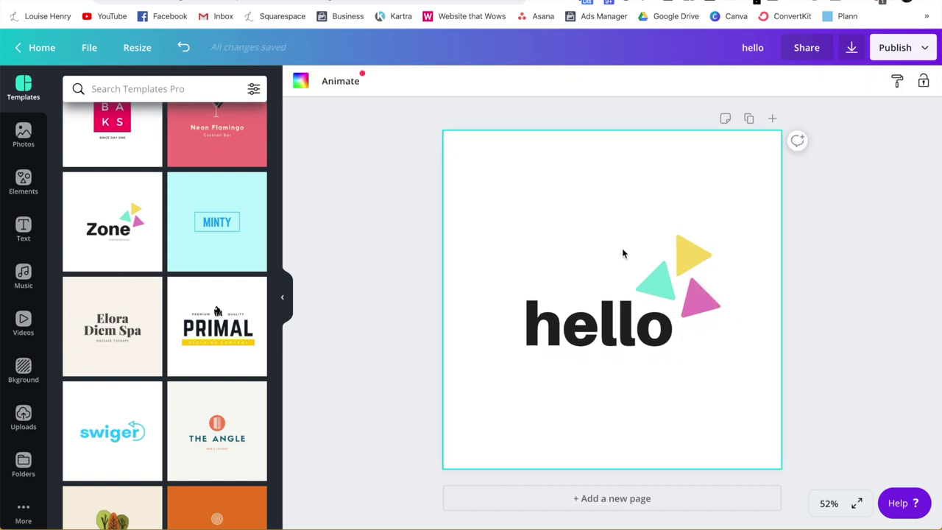
Cluster the yellow, teal and pink triangles above 'hello' and centre the word beneath them.
left_click(693, 254)
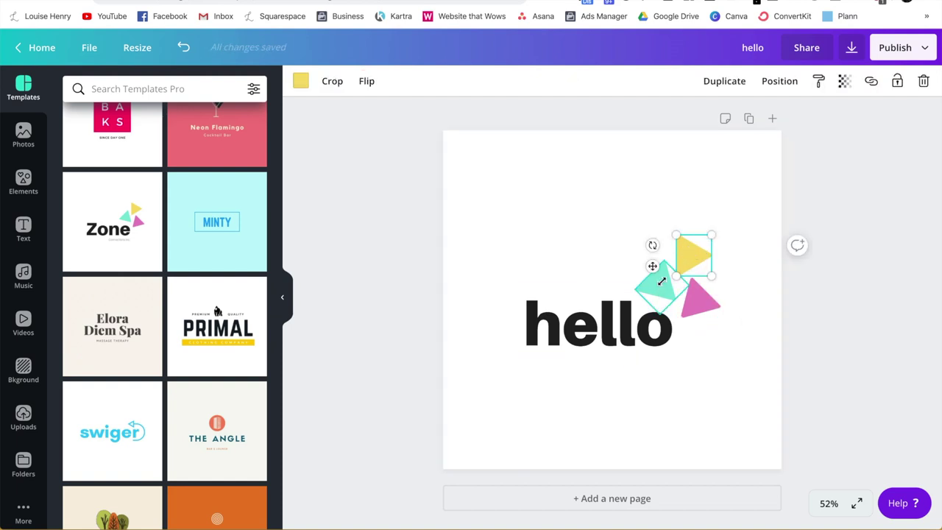
left_click_drag(693, 258, 604, 212)
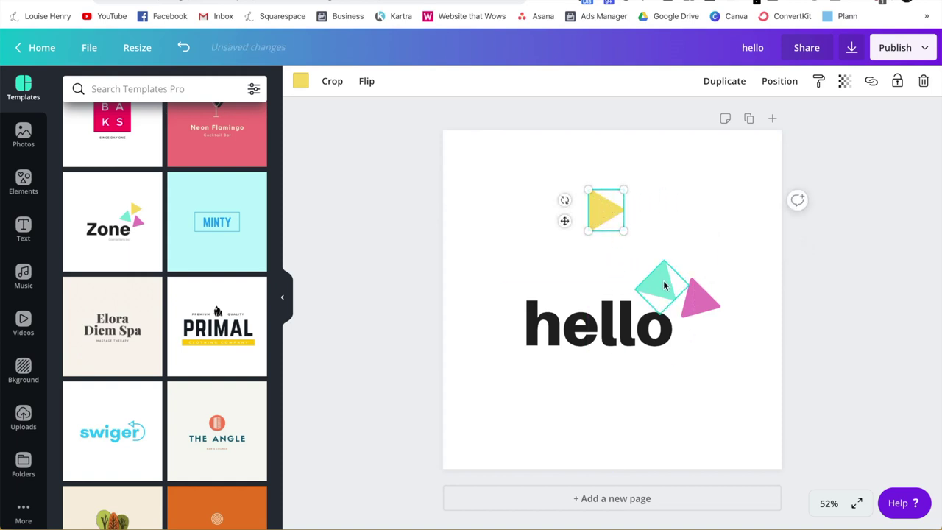
left_click_drag(658, 276, 673, 213)
left_click_drag(708, 304, 626, 253)
left_click(734, 260)
left_click_drag(666, 225, 658, 229)
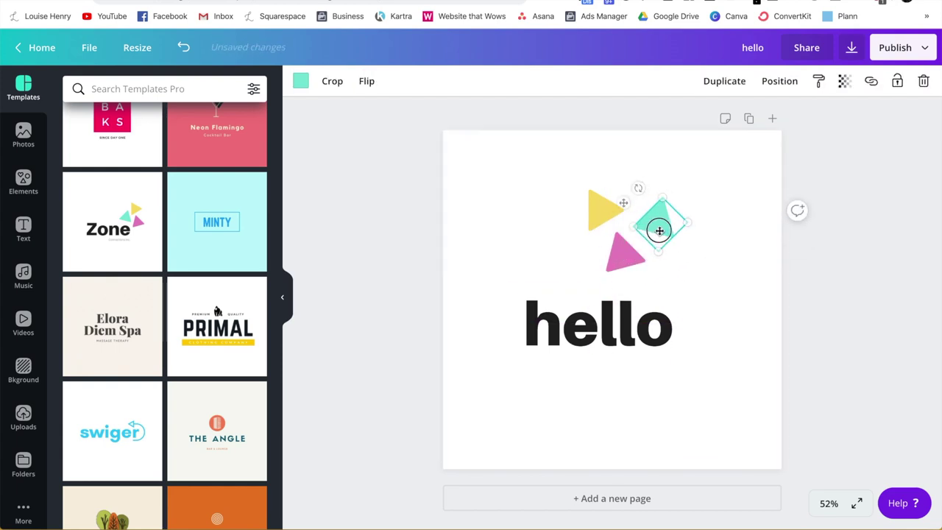
left_click(733, 190)
left_click_drag(590, 357, 623, 338)
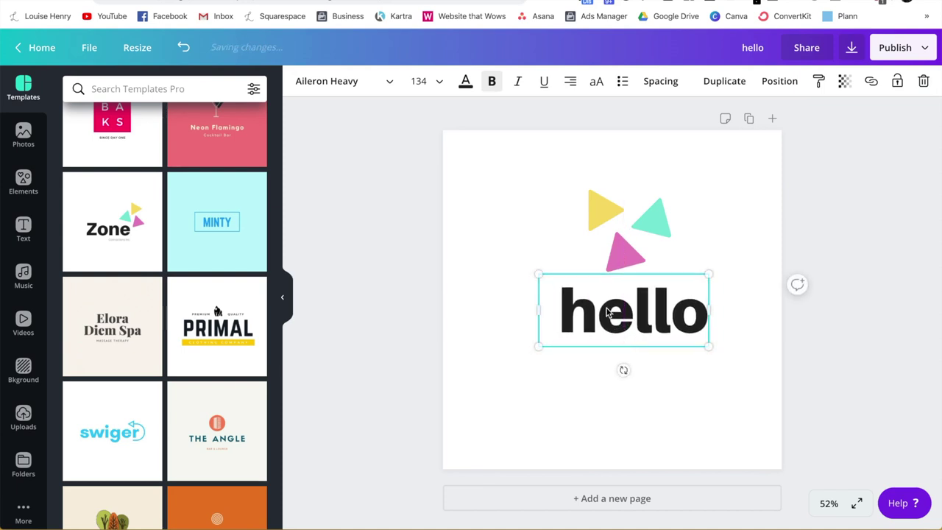
left_click(741, 226)
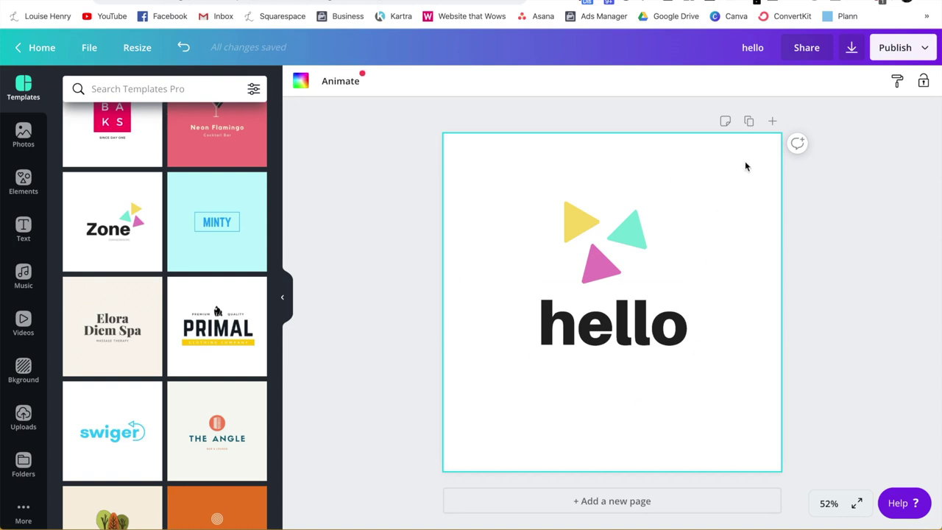
Copy page 1 into a second page with the same triangles and 'hello' logo.
left_click(748, 122)
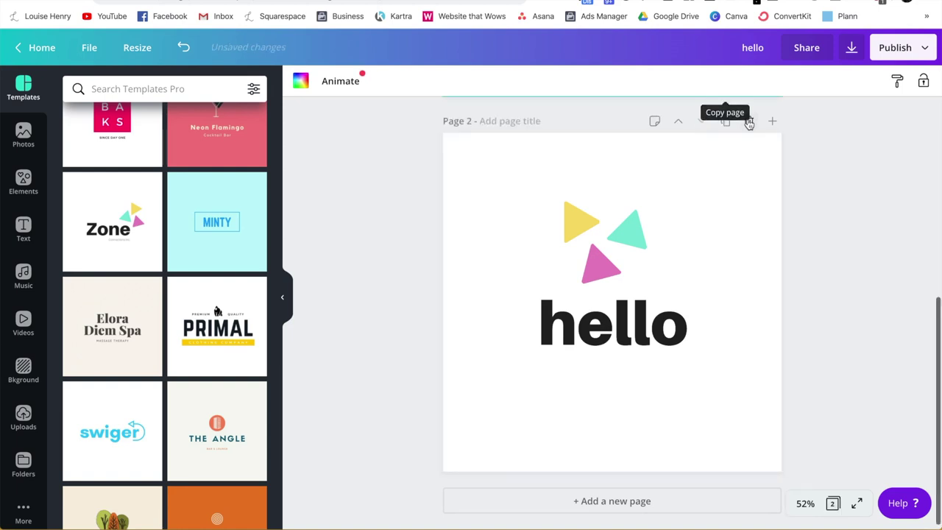
scroll(775, 250, "up", 5)
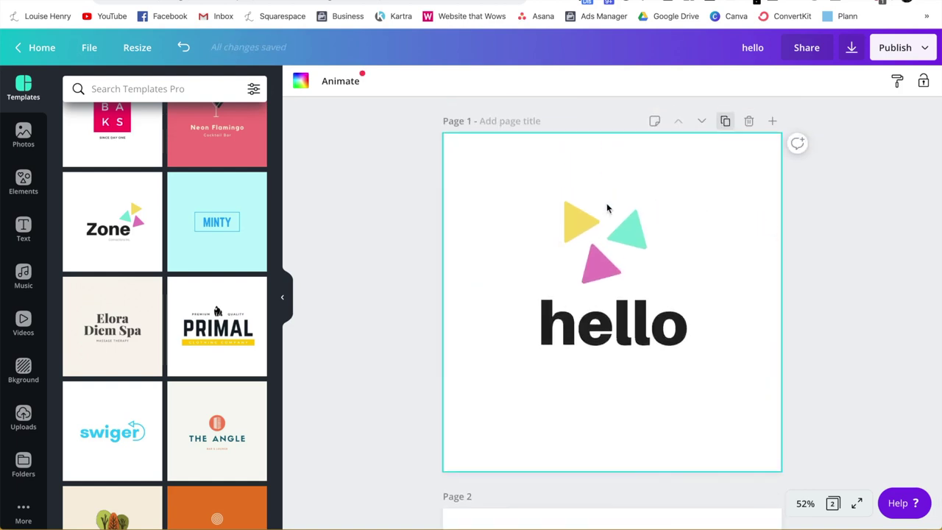
scroll(758, 322, "down", 5)
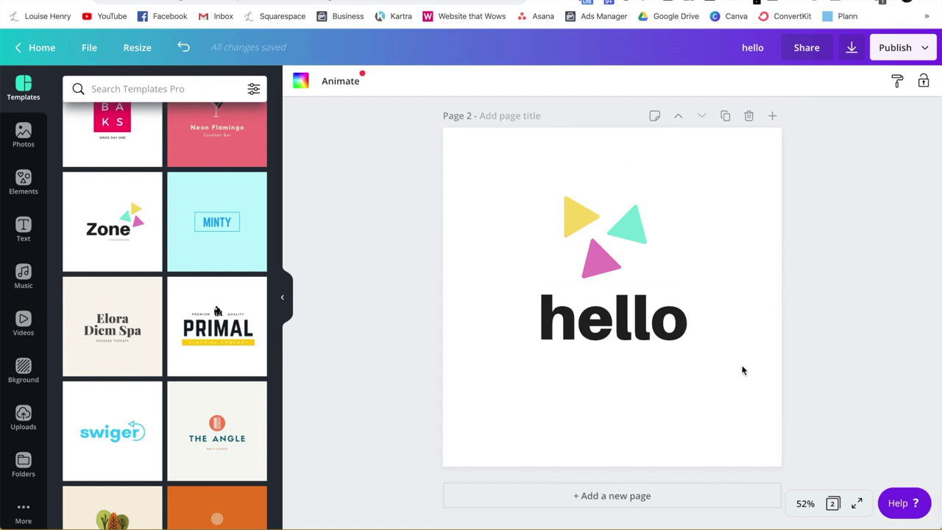
key("ctrl+z")
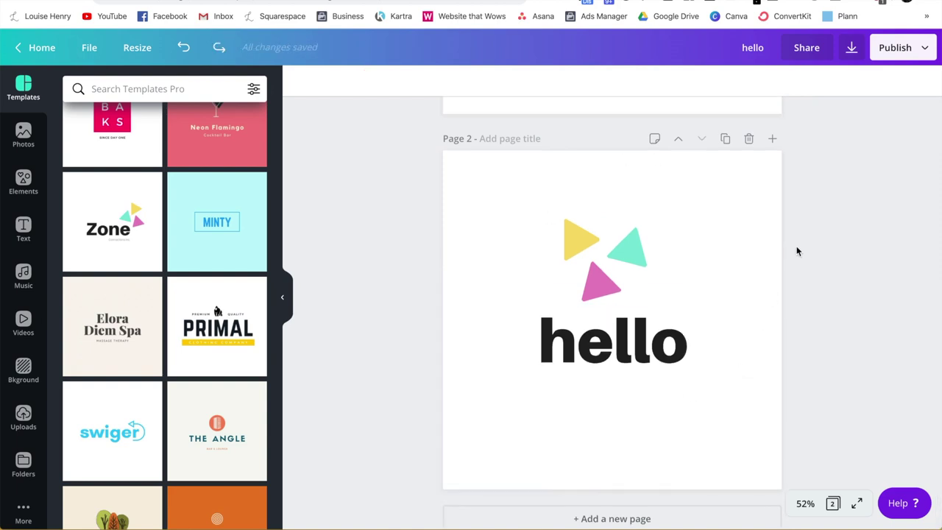
scroll(797, 252, "up", 1)
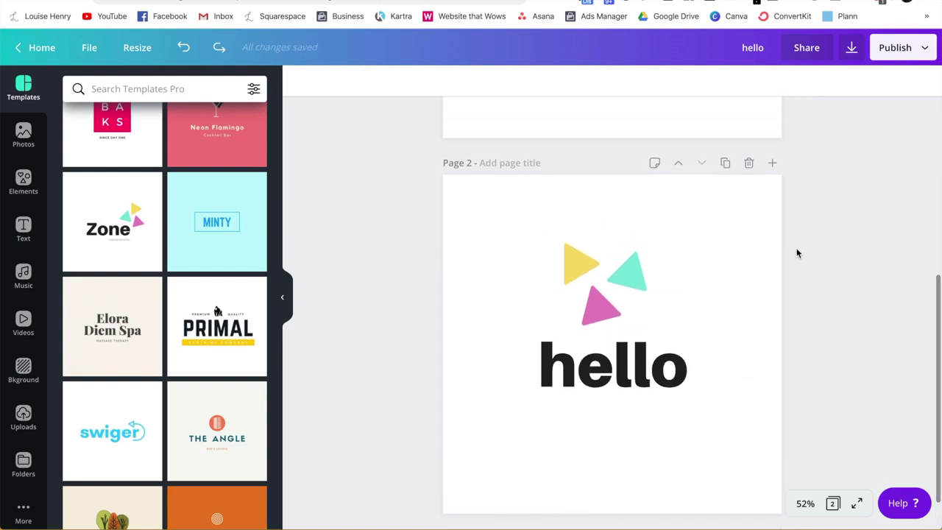
scroll(796, 253, "up", 5)
scroll(796, 253, "down", 3)
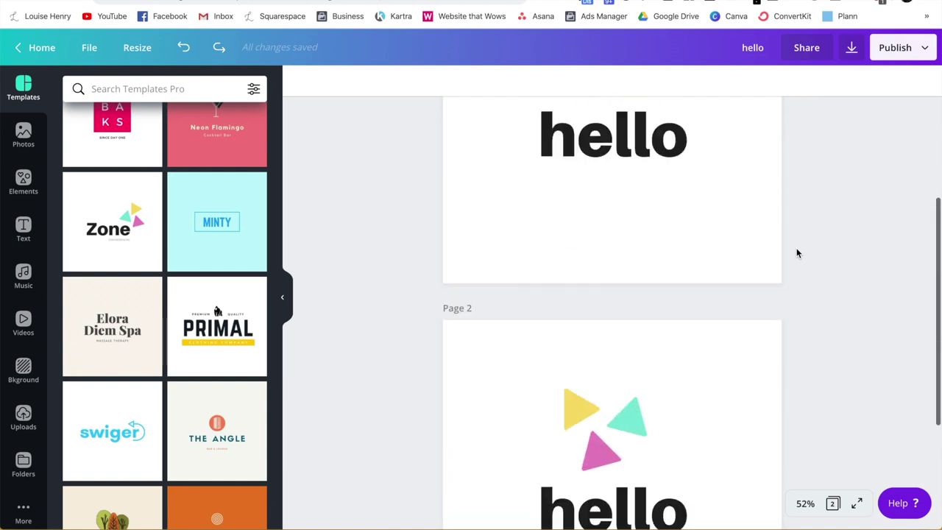
scroll(783, 290, "down", 5)
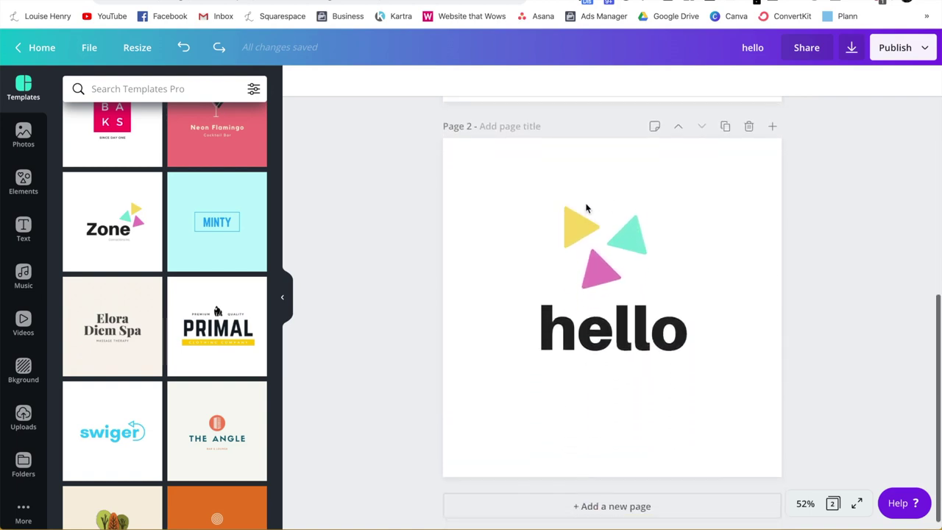
Rotate page 2's triangles: yellow to about 109°, teal about 100°, pink pointing left.
left_click(577, 222)
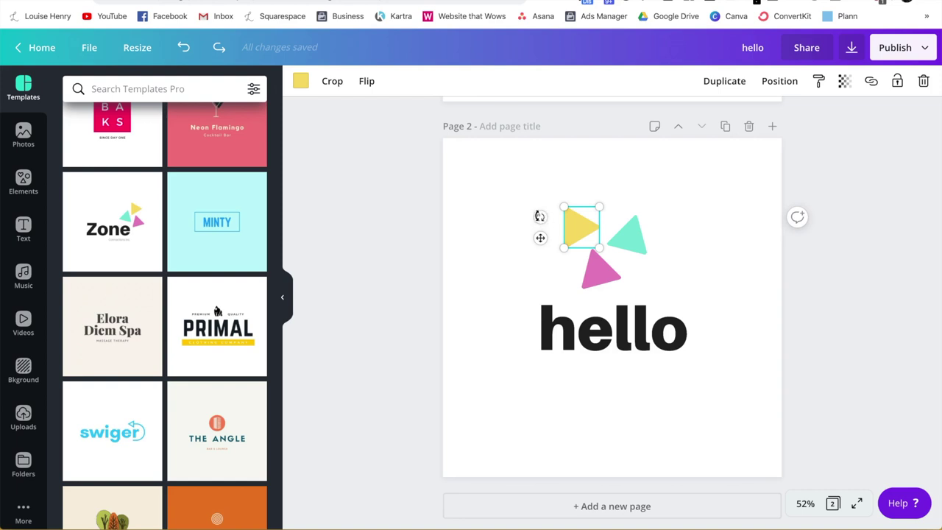
left_click_drag(539, 216, 541, 199)
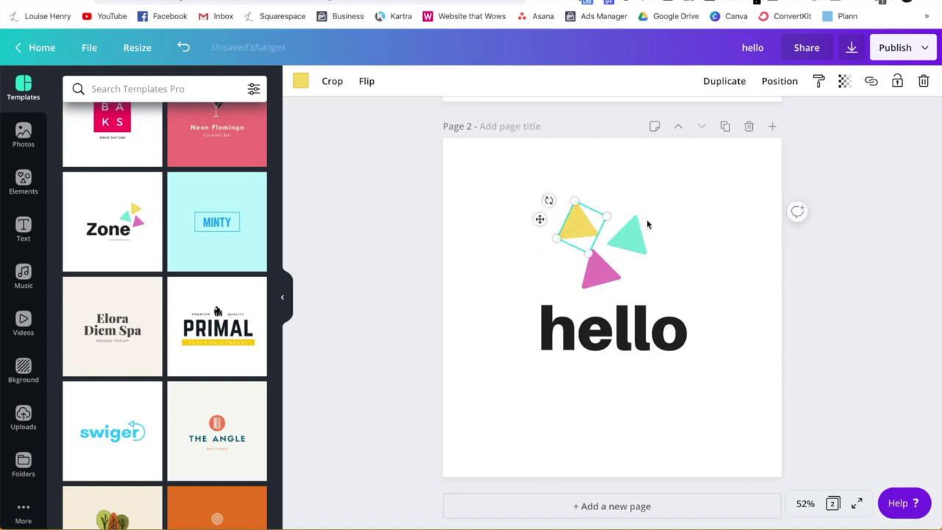
left_click(636, 245)
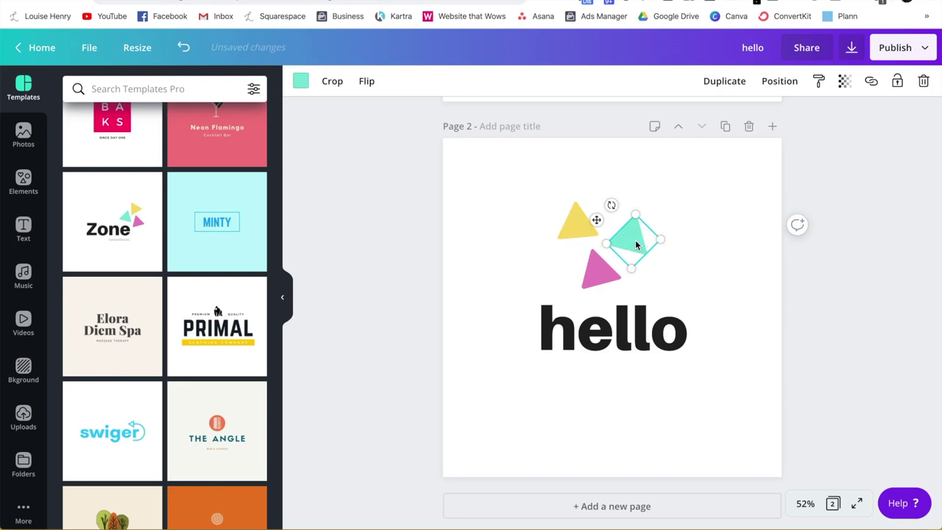
left_click_drag(611, 205, 608, 216)
left_click(612, 197)
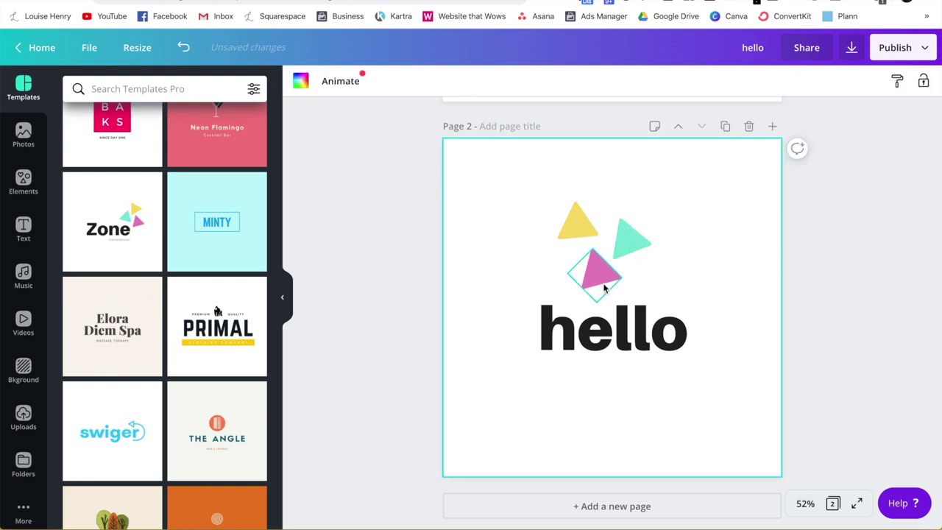
left_click(600, 270)
left_click_drag(631, 254, 634, 282)
left_click(749, 244)
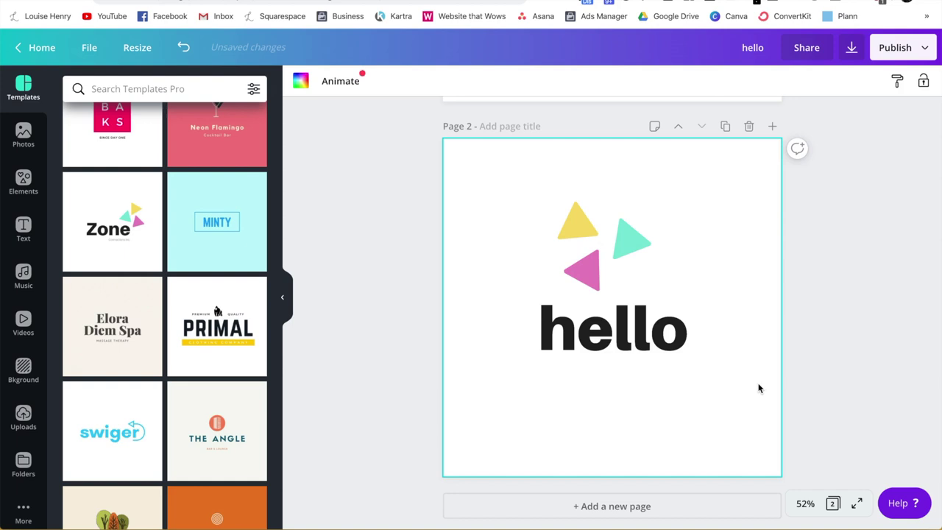
scroll(759, 388, "up", 5)
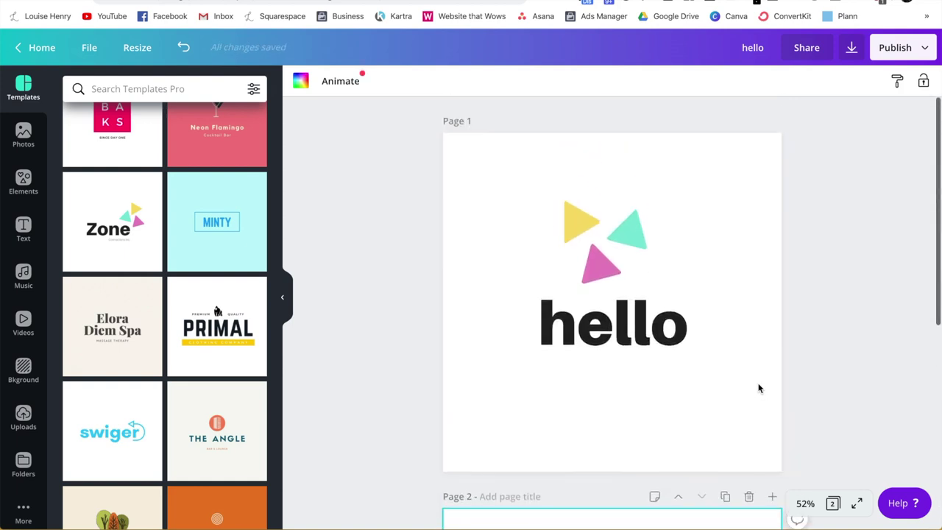
scroll(759, 388, "down", 3)
scroll(759, 388, "down", 1)
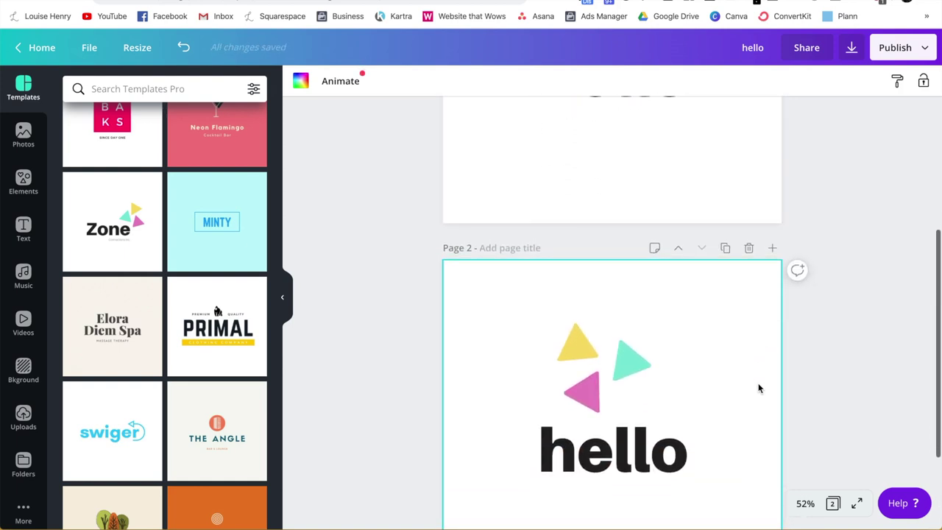
Download all pages as transparent-background PNGs into hello.zip and open the archive.
left_click(852, 48)
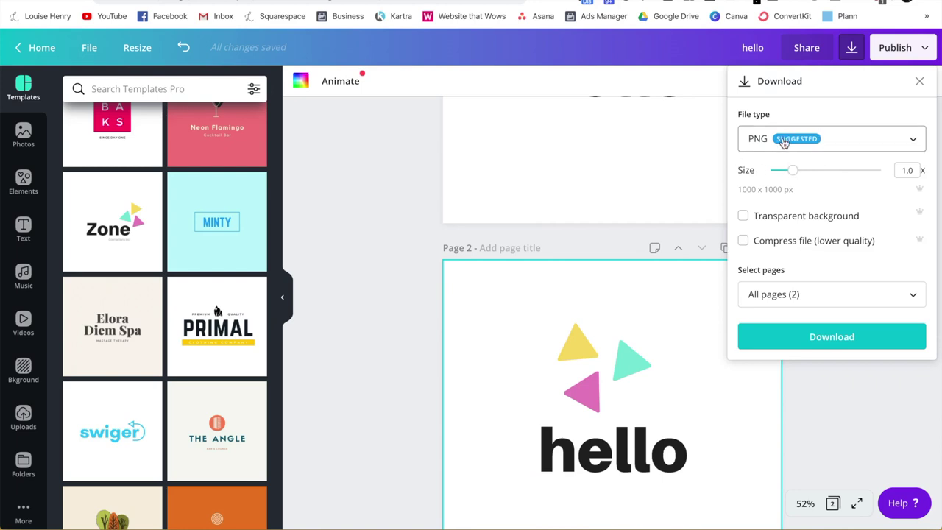
left_click(744, 217)
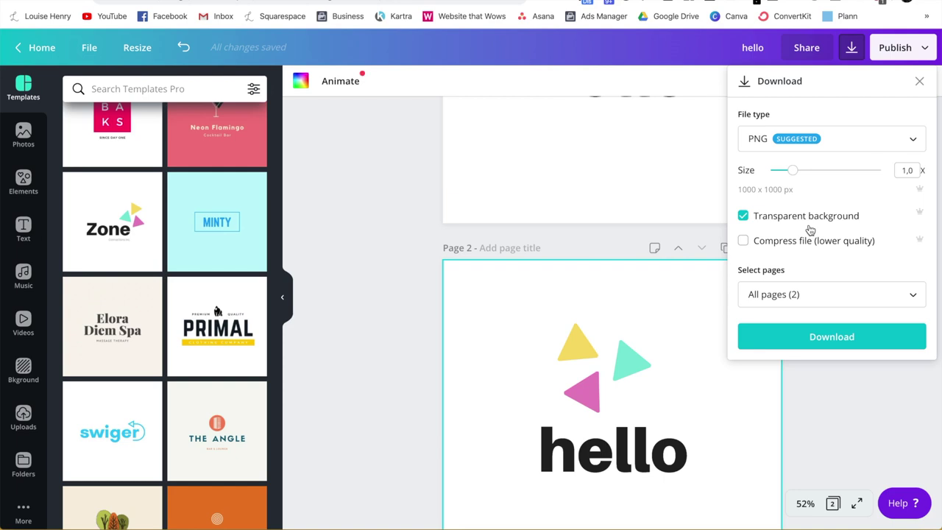
left_click(834, 343)
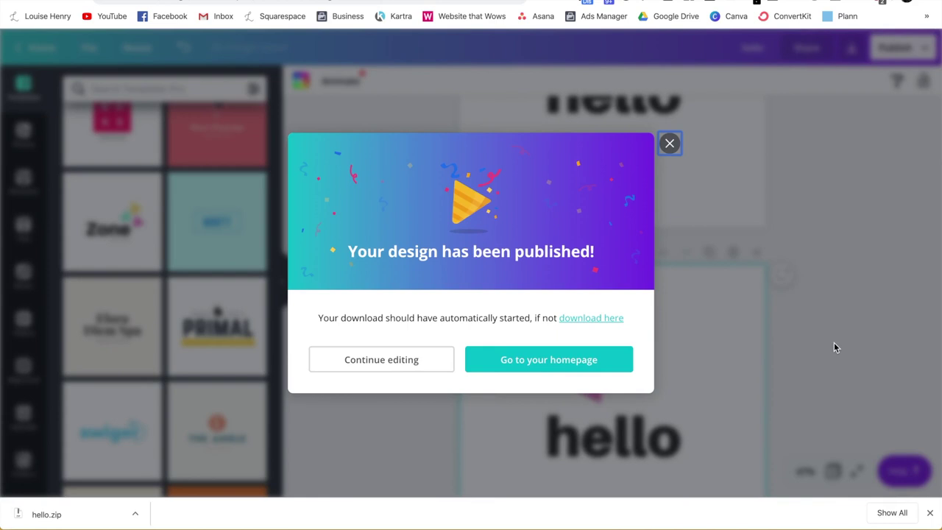
left_click(82, 515)
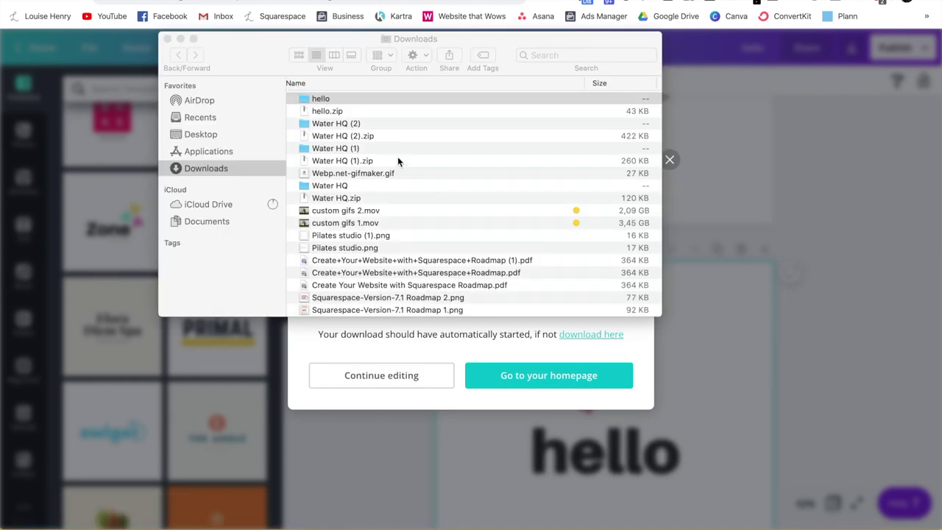
Open the hello folder in Icon view and select 1.png.
left_click(328, 101)
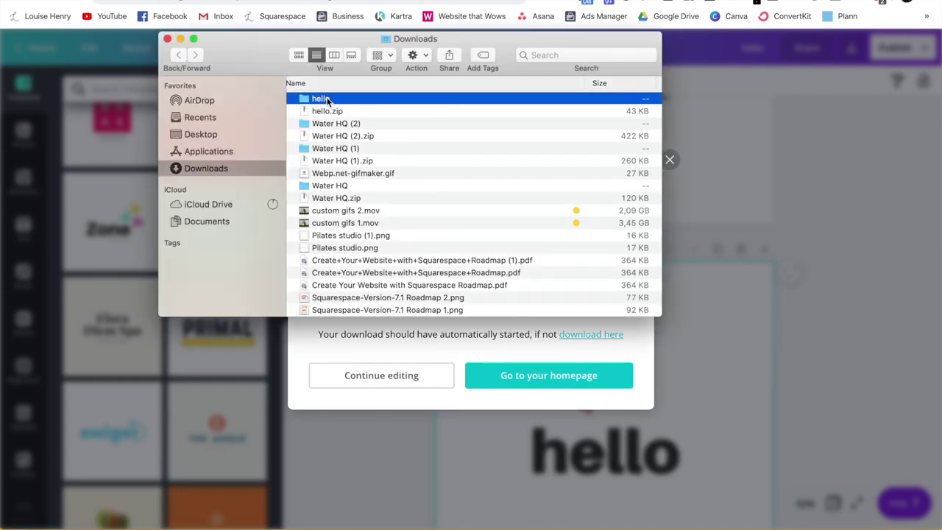
double_click(327, 100)
left_click(277, 62)
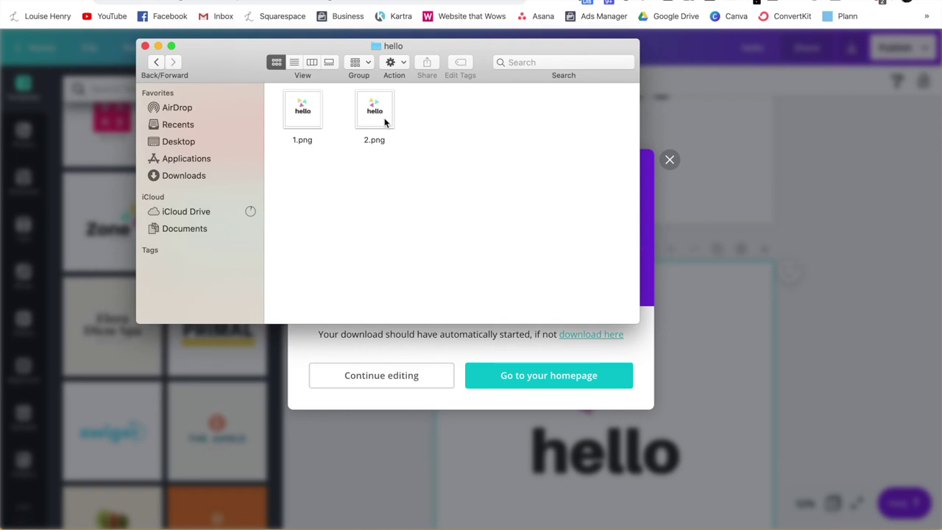
left_click(302, 107)
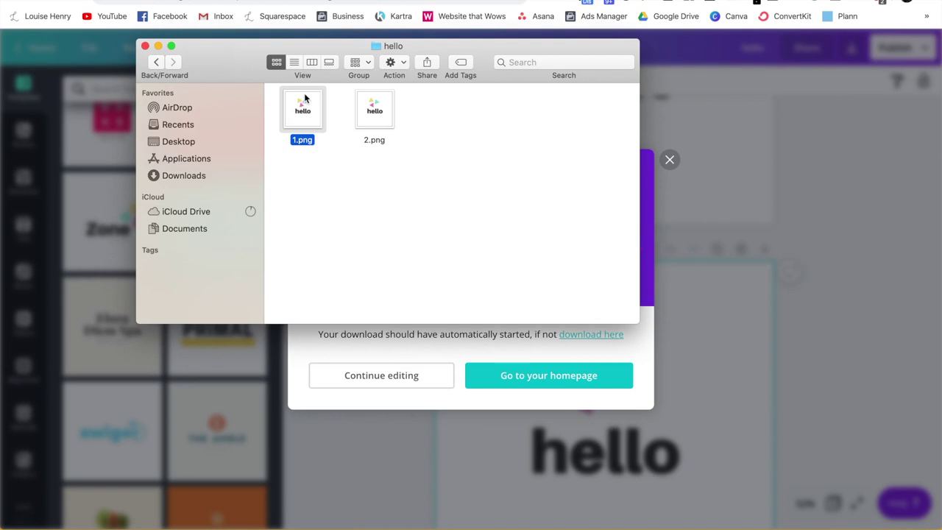
key("space")
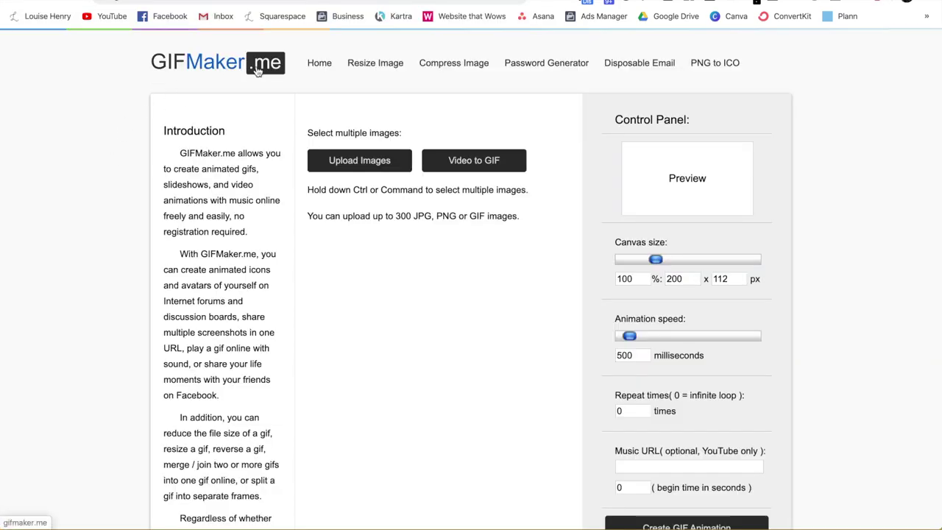
Select 1.png and 2.png in the file picker and upload them as the GIF frames.
left_click(368, 160)
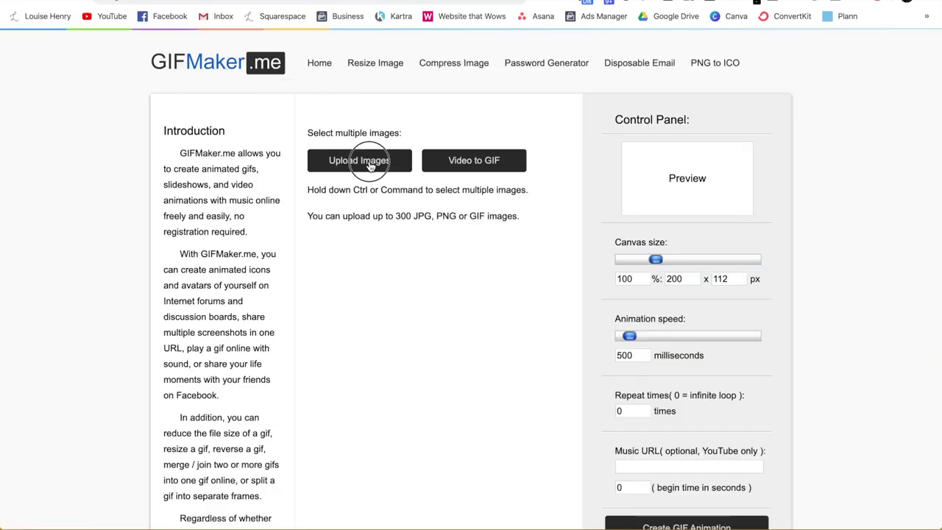
left_click(297, 67, "shift")
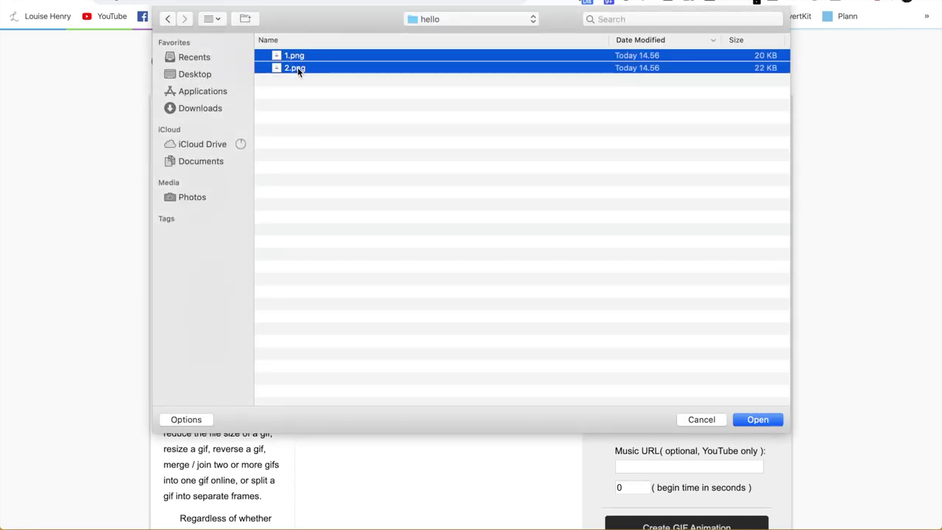
key("Return")
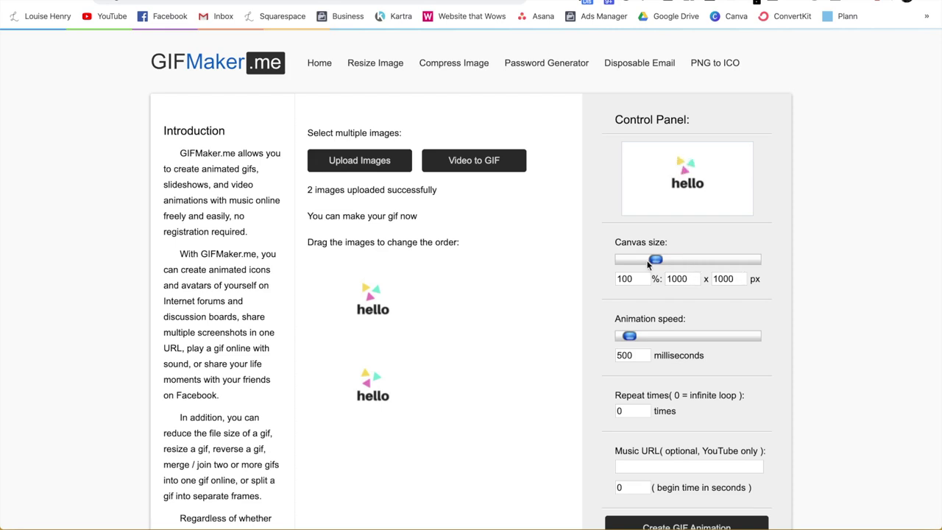
Keep the canvas at 100% (1000 x 1000 px) and set animation speed to 550 milliseconds.
mouse_move(656, 259)
left_mouse_down()
mouse_move(681, 262)
mouse_move(653, 266)
left_mouse_up()
left_click_drag(630, 337, 653, 337)
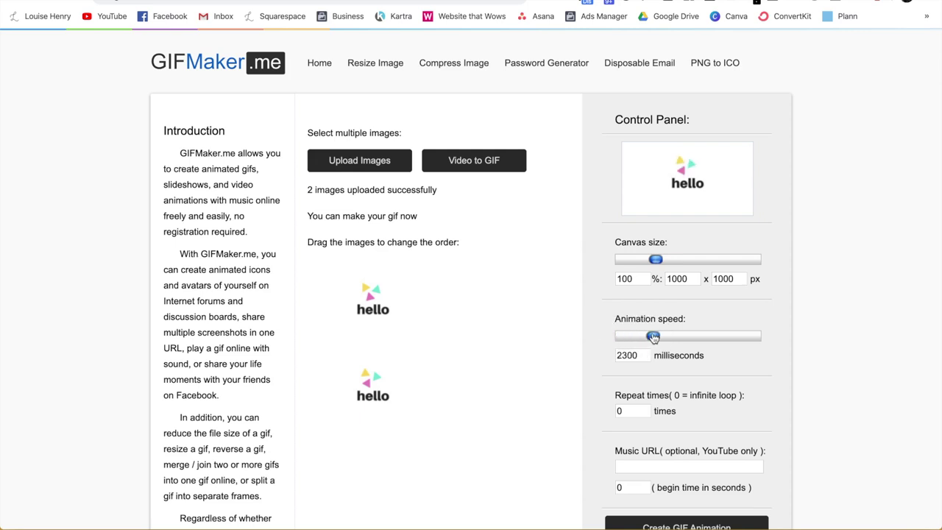
left_click_drag(654, 338, 630, 338)
Generate the animated GIF from the two uploaded frames.
scroll(789, 312, "down", 2)
scroll(790, 313, "down", 3)
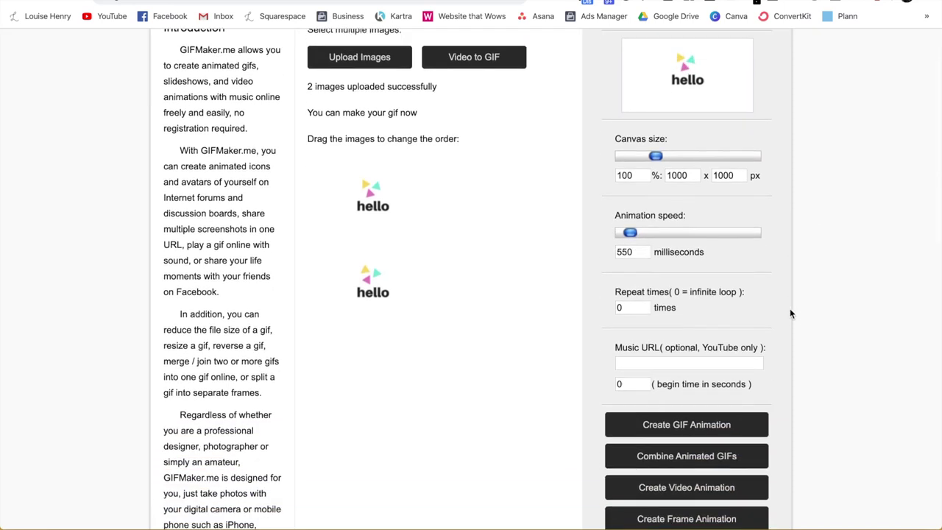
scroll(792, 302, "down", 1)
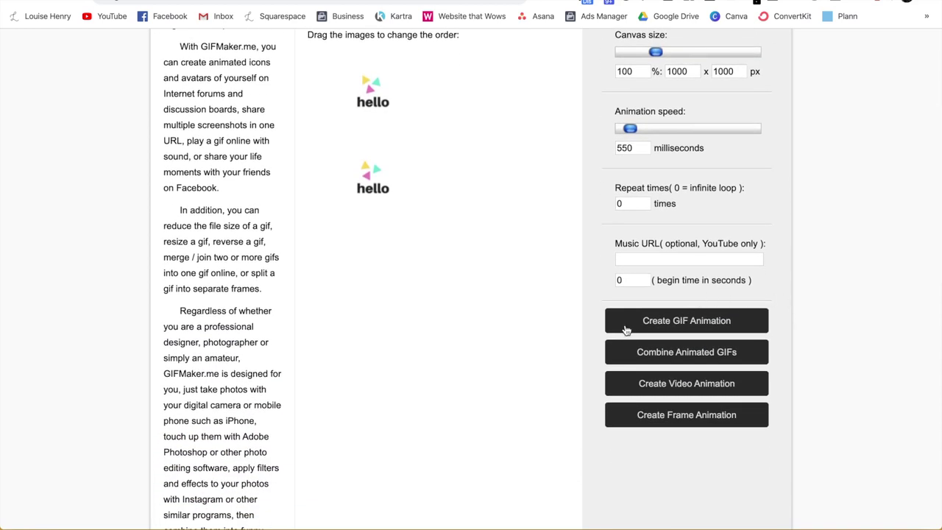
left_click(692, 330)
Preview the animated hello GIF, then download it as a Webp.net-gifmaker .gif file.
scroll(811, 264, "down", 5)
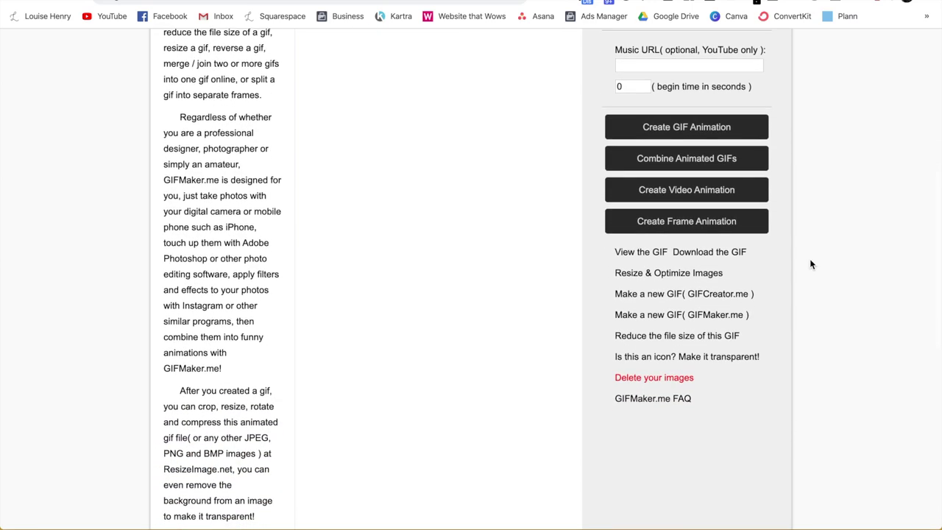
left_click(624, 253)
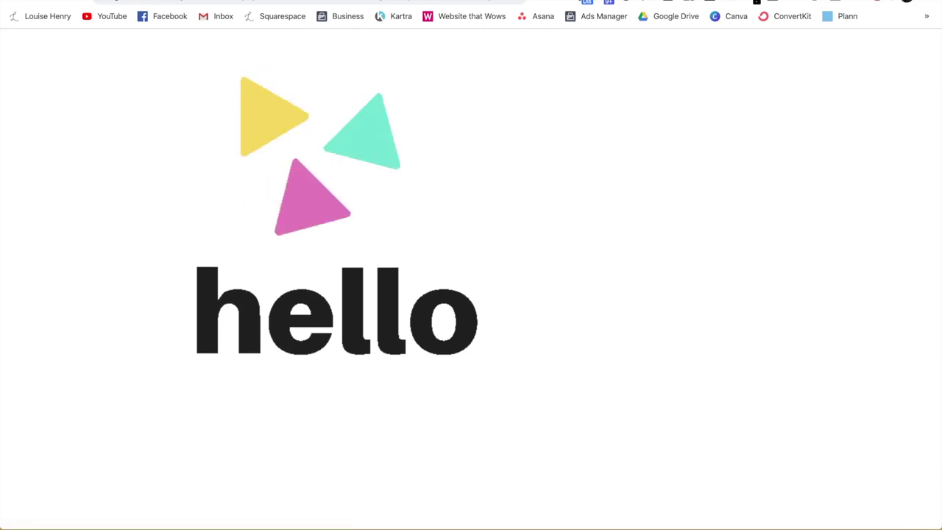
key("super+w")
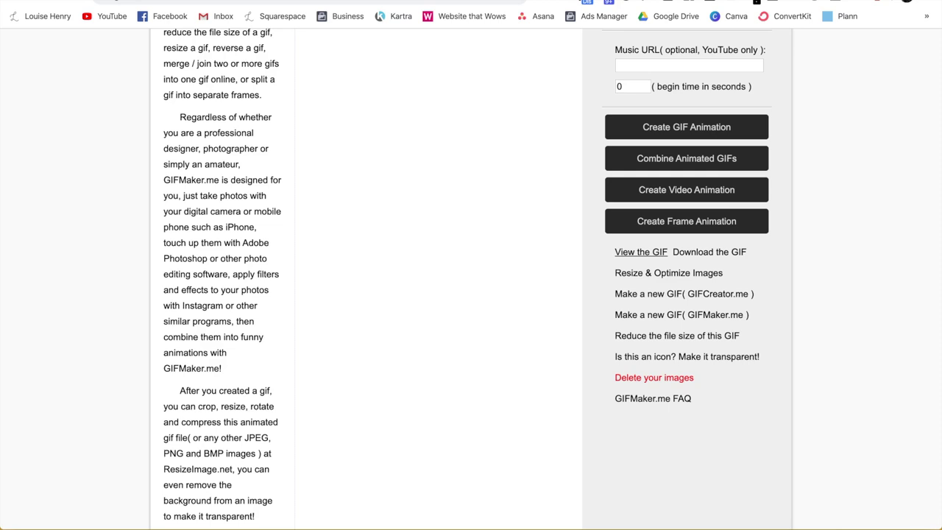
left_click(711, 255)
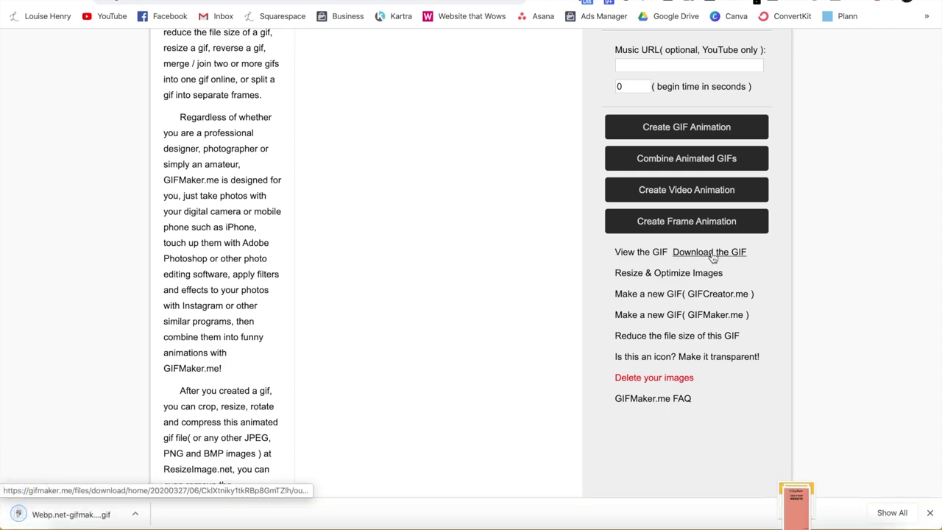
Find and select the downloaded hello GIF in Finder's Downloads folder.
mouse_move(325, 501)
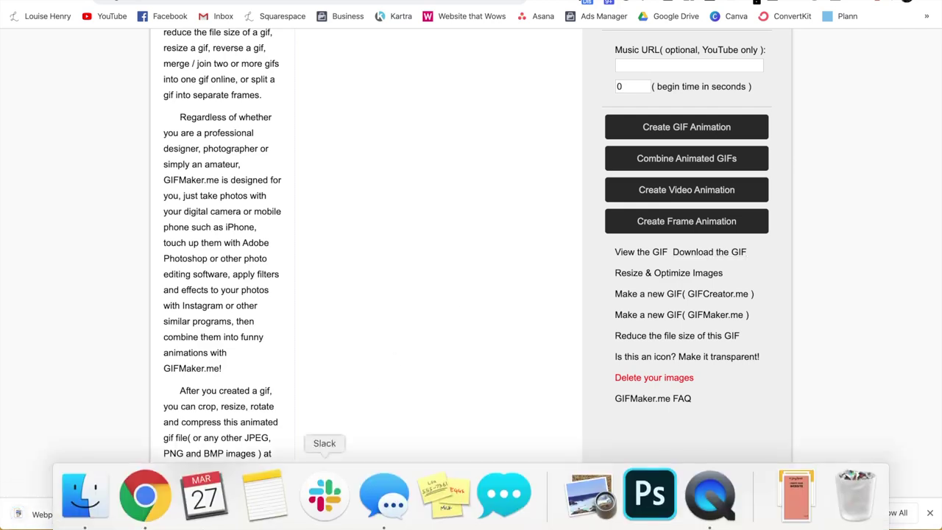
left_click(84, 495)
left_click(205, 176)
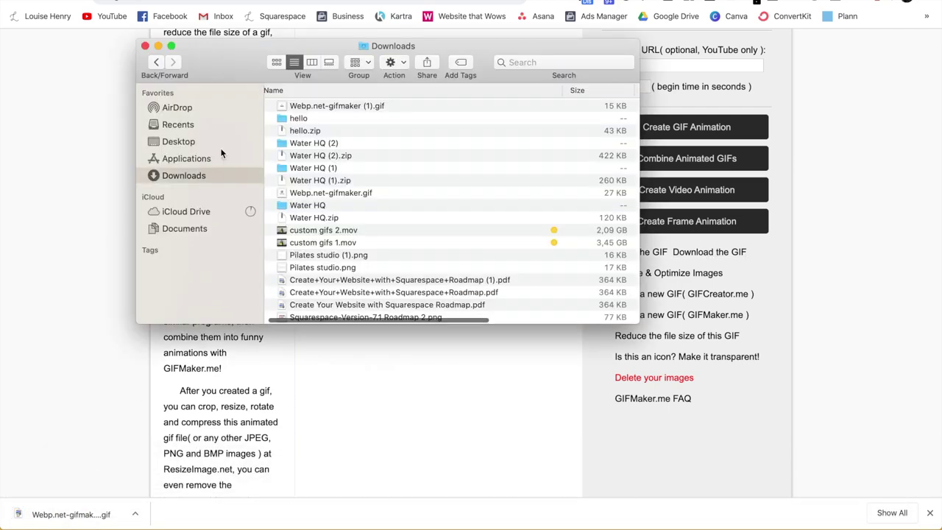
left_click(326, 107)
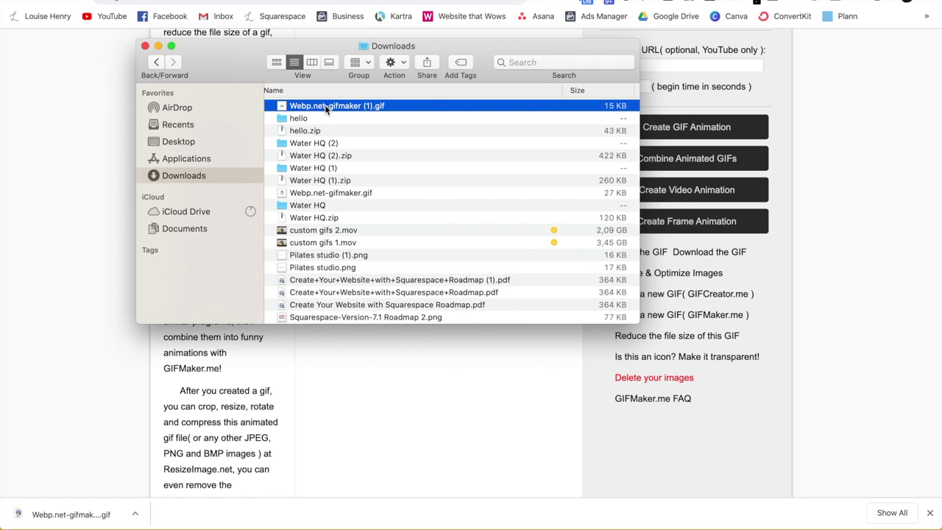
AirDrop the GIF to the iPhone, turning Wi-Fi on first.
right_click(326, 106)
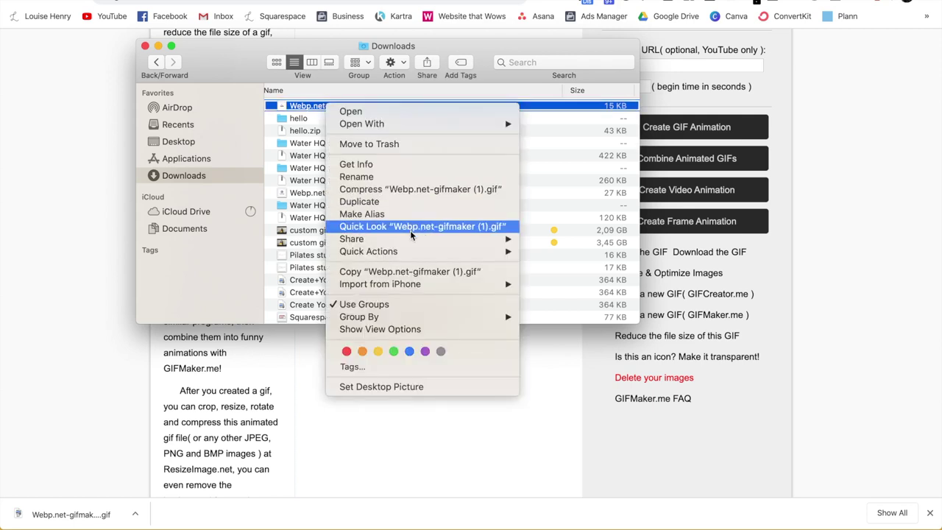
mouse_move(412, 243)
left_click(567, 267)
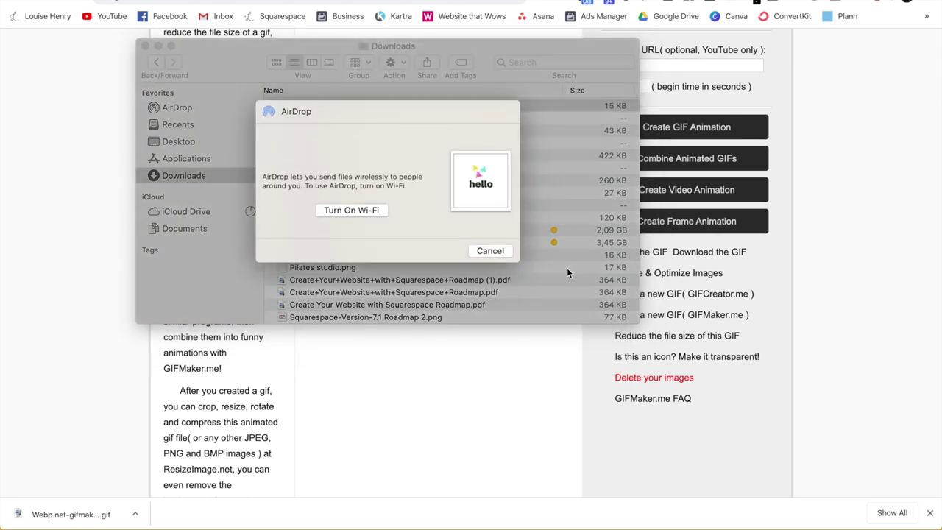
left_click(374, 214)
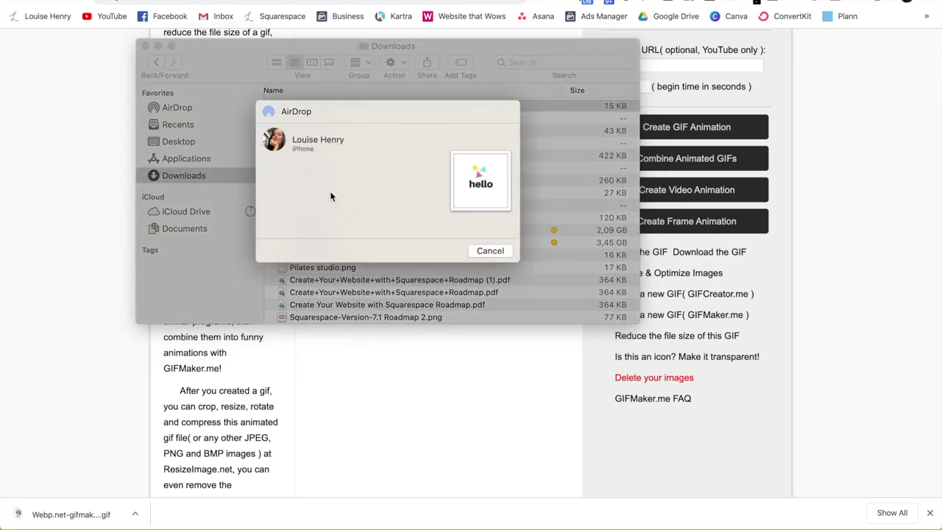
left_click(275, 140)
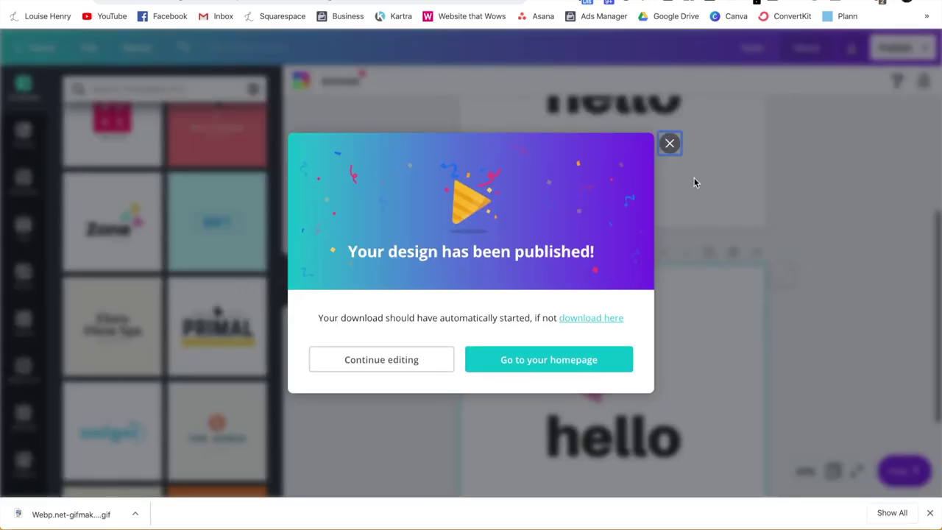
Dismiss the published message, undo, and apply the Porterino's logo template to page 1.
left_click(668, 143)
key("super+z")
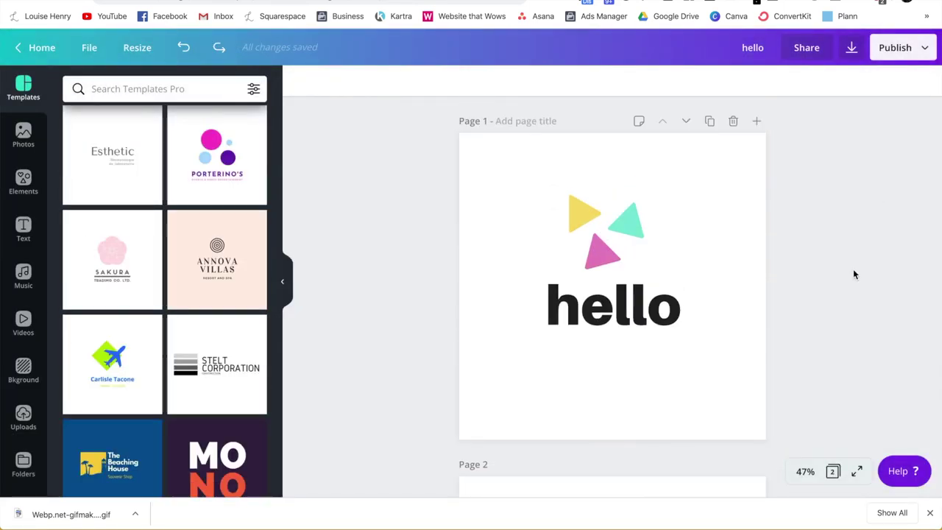
scroll(218, 237, "up", 3)
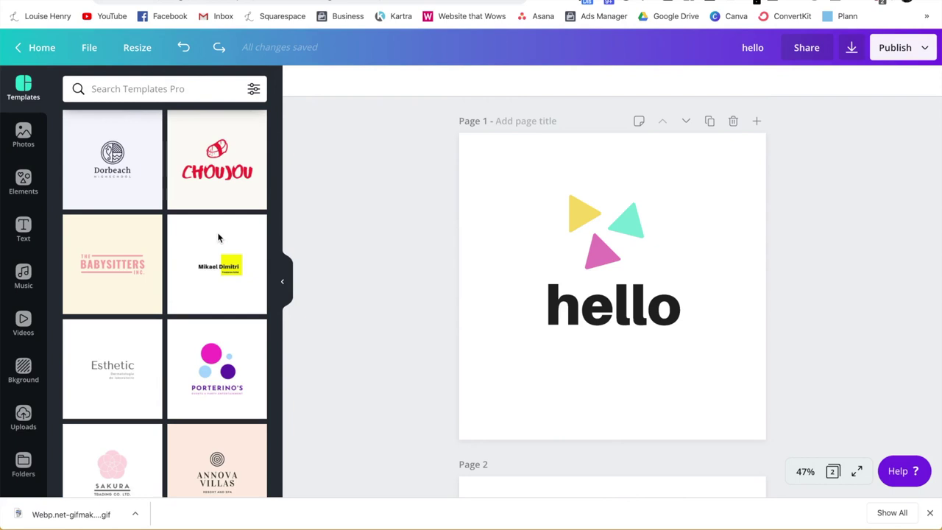
scroll(218, 237, "down", 3)
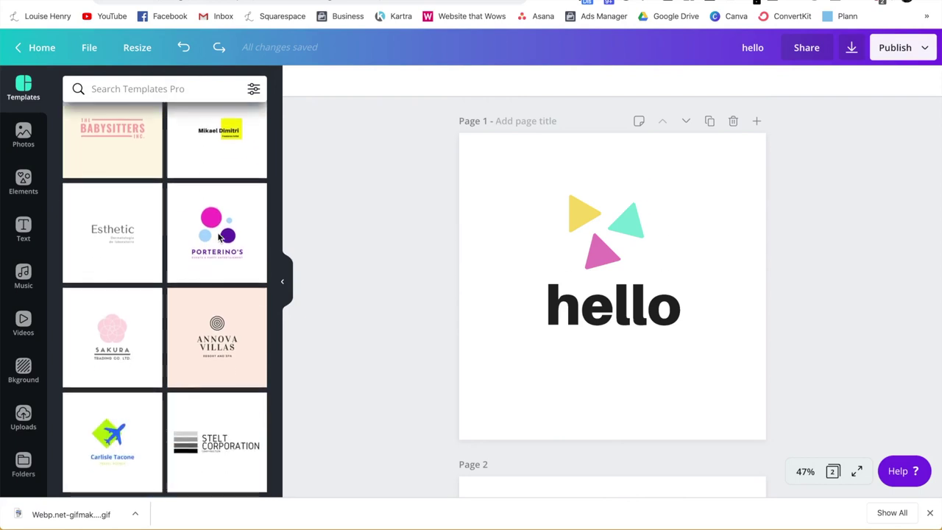
scroll(218, 237, "up", 2)
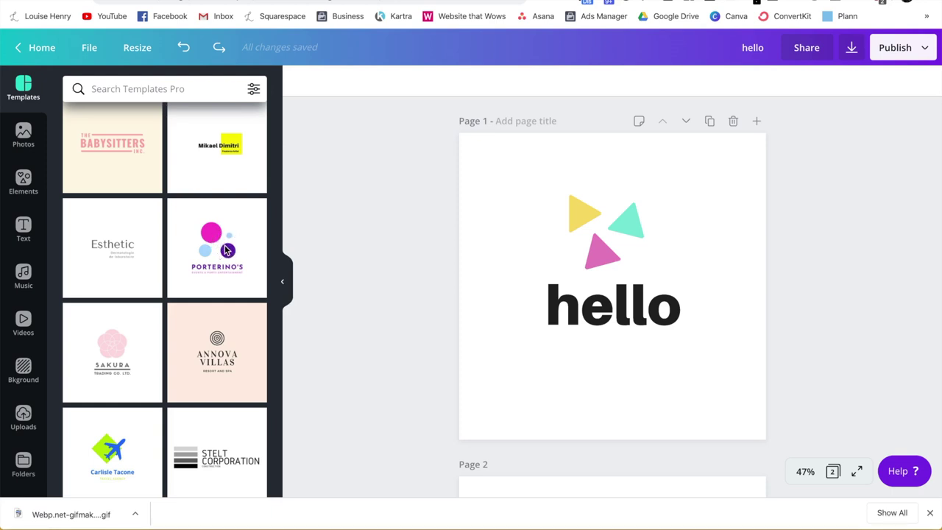
left_click(227, 251)
Delete the hello page and duplicate the Porterino's page as page 2.
scroll(820, 219, "down", 4)
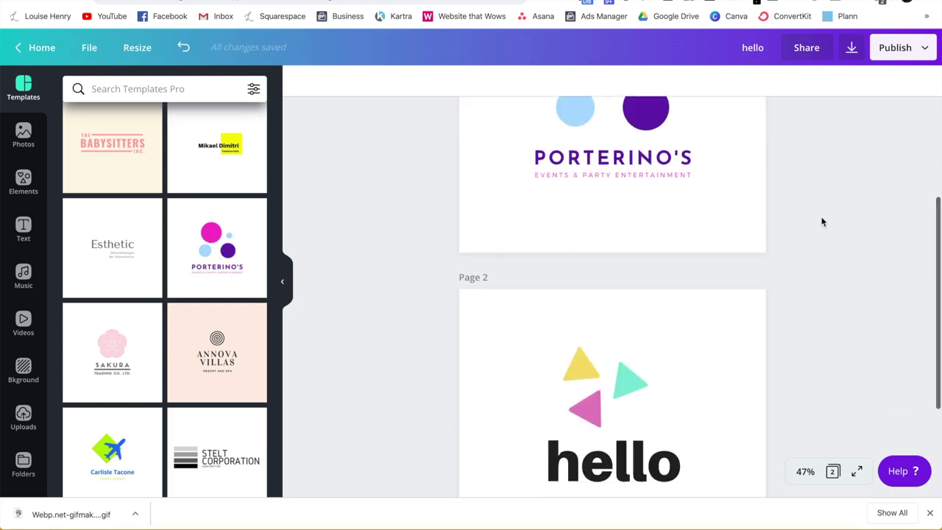
left_click(734, 210)
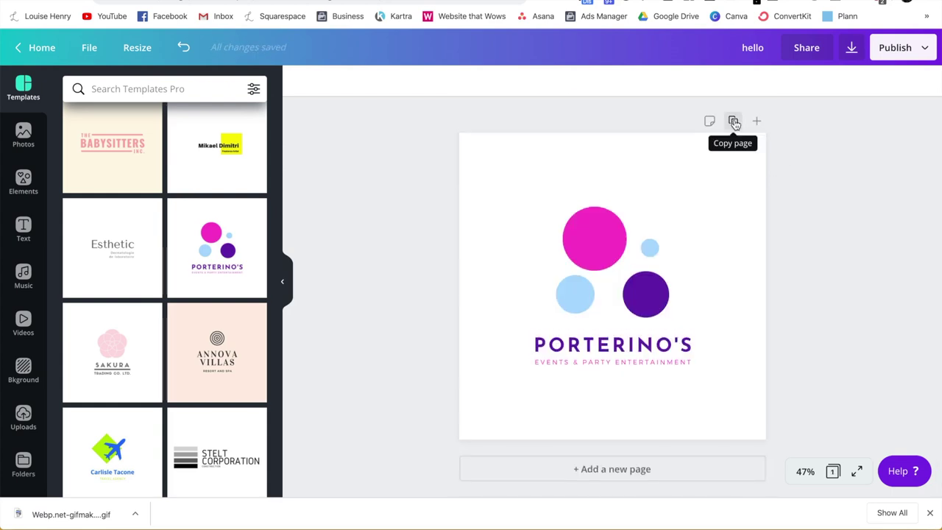
left_click(734, 122)
scroll(795, 136, "up", 5)
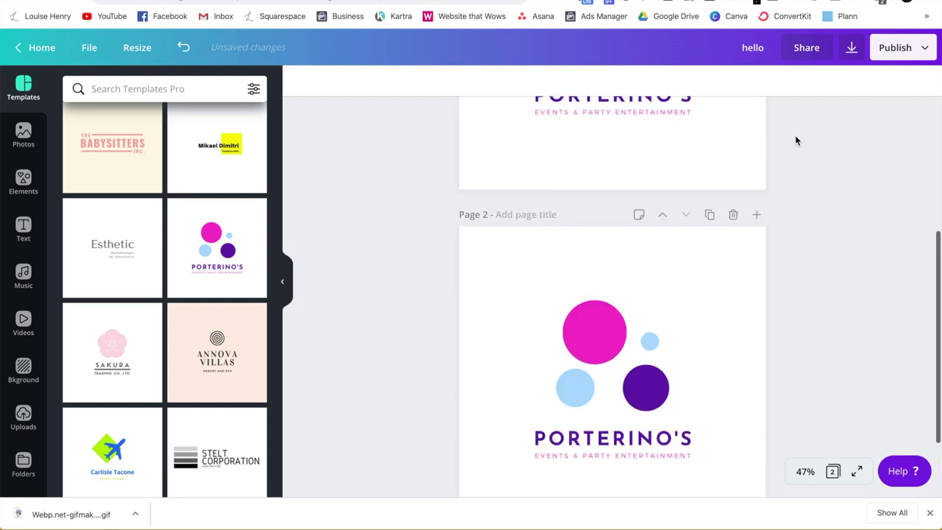
scroll(795, 140, "down", 5)
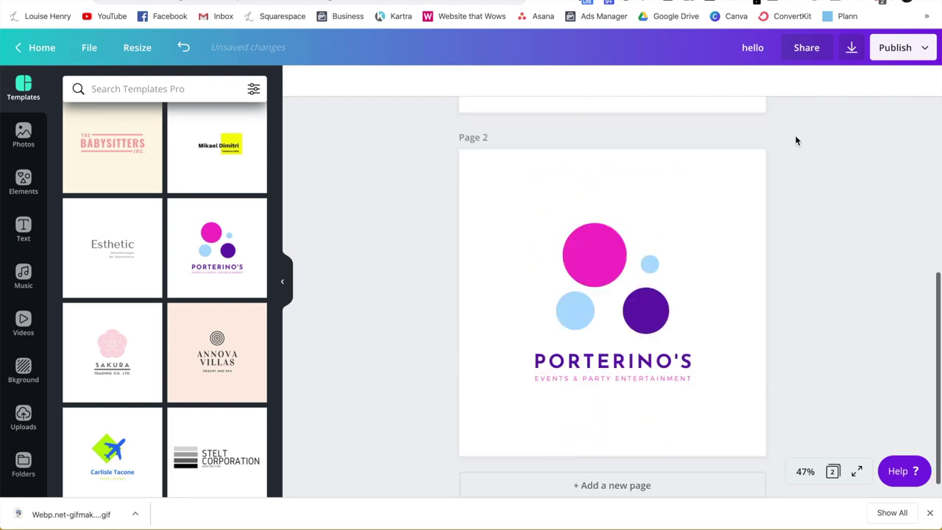
Ungroup page 2's logo and arrange its four circles into a single row.
left_click(578, 296)
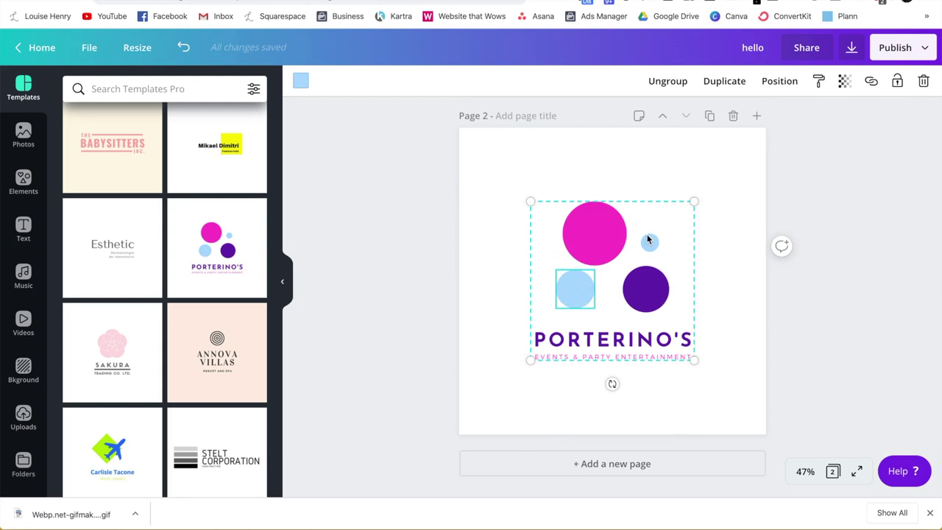
left_click(668, 82)
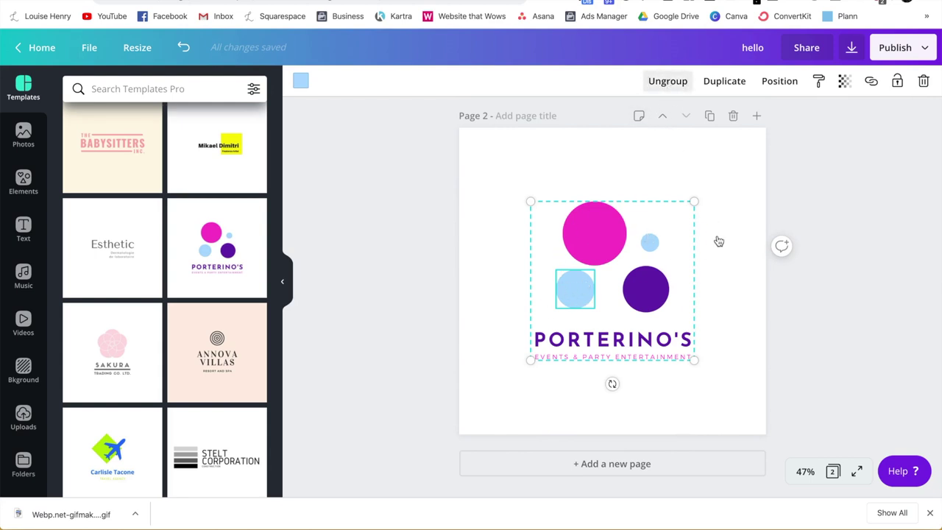
left_click(739, 282)
left_click(567, 301)
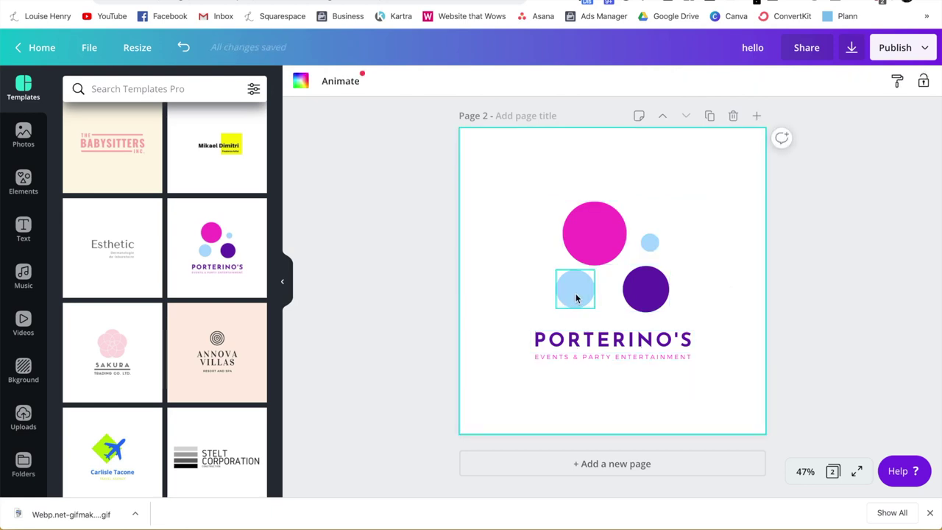
left_click_drag(537, 245, 534, 244)
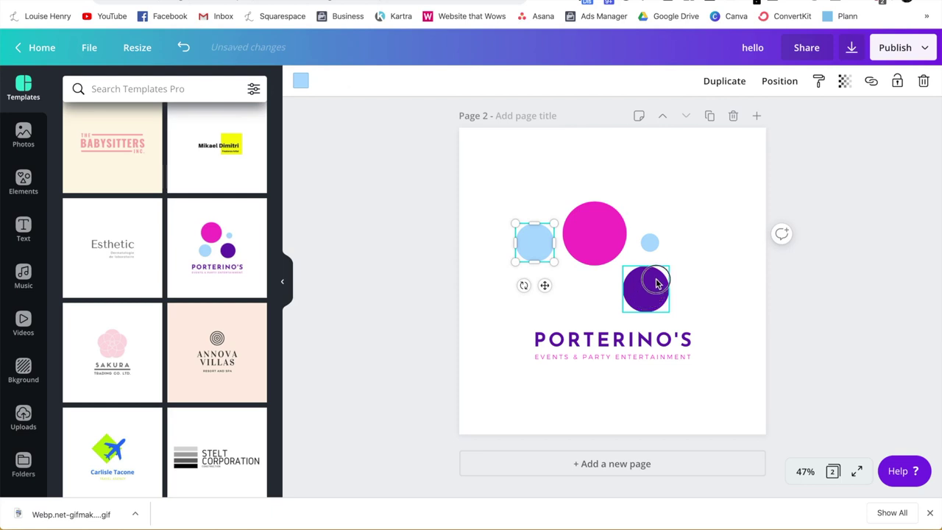
left_click_drag(652, 281, 700, 245)
left_click_drag(396, 193, 677, 290)
left_click(742, 237)
scroll(743, 237, "up", 5)
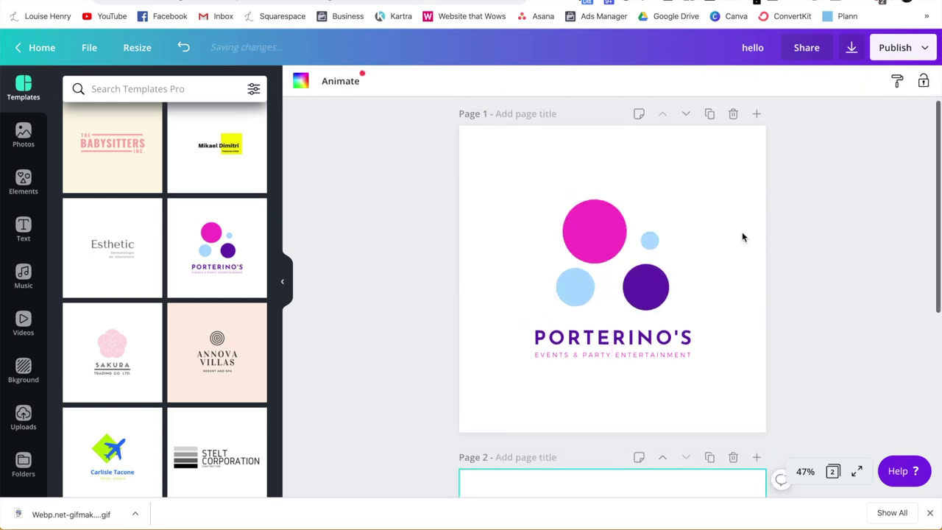
scroll(743, 237, "down", 3)
scroll(742, 234, "down", 2)
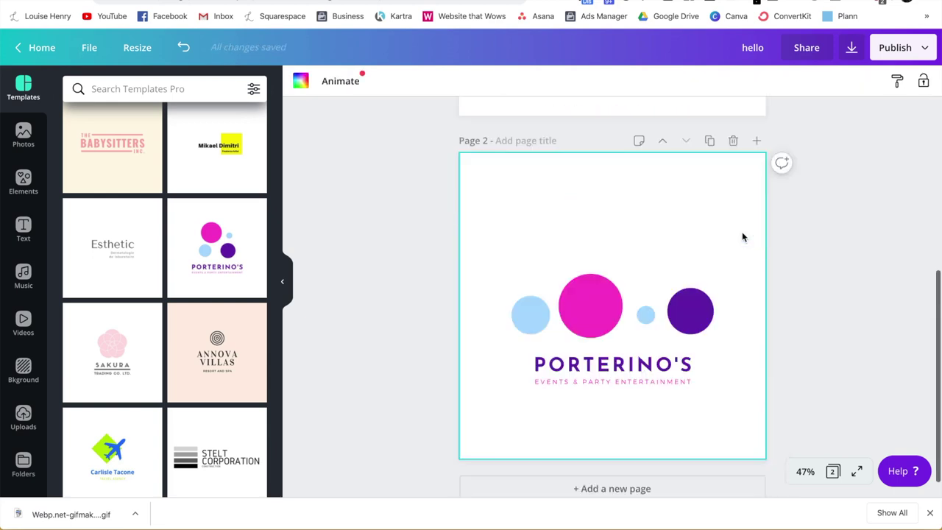
Recolour the circles left to right purple, light blue, pink and yellow.
left_click(529, 308)
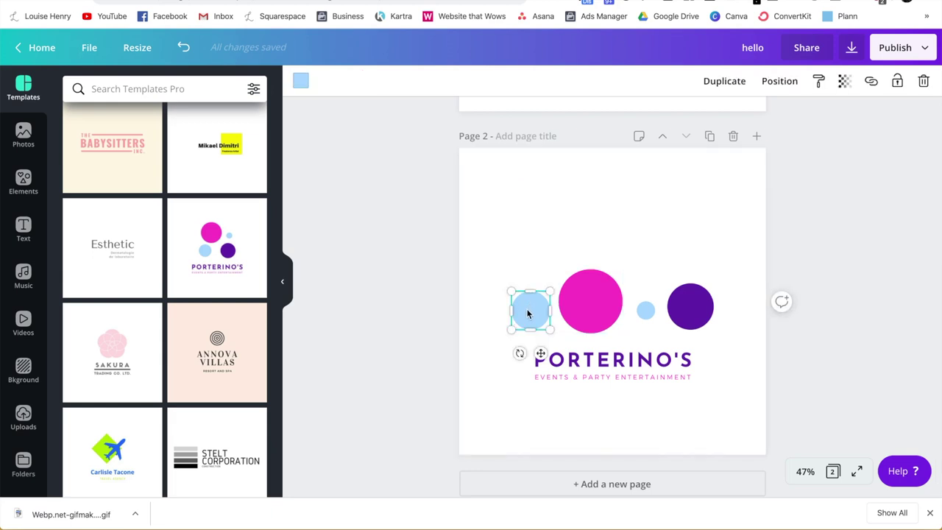
left_click(302, 83)
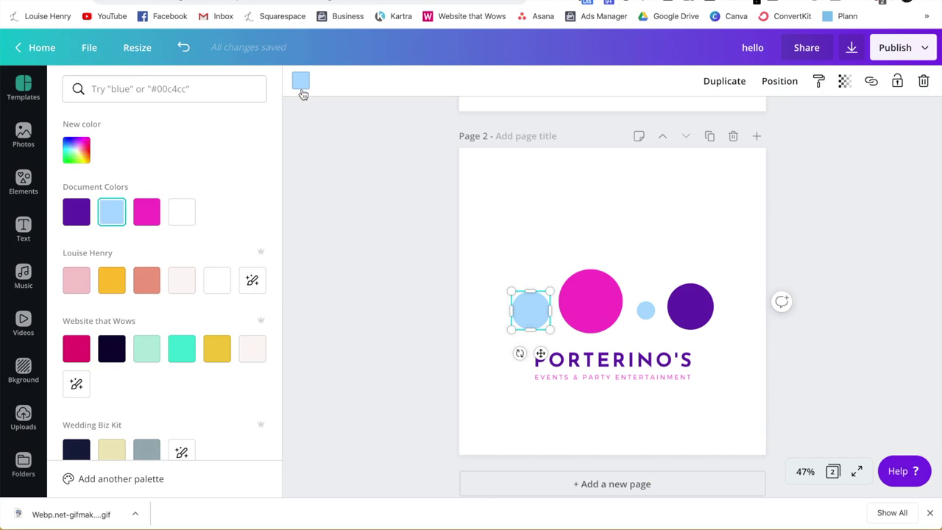
left_click(77, 212)
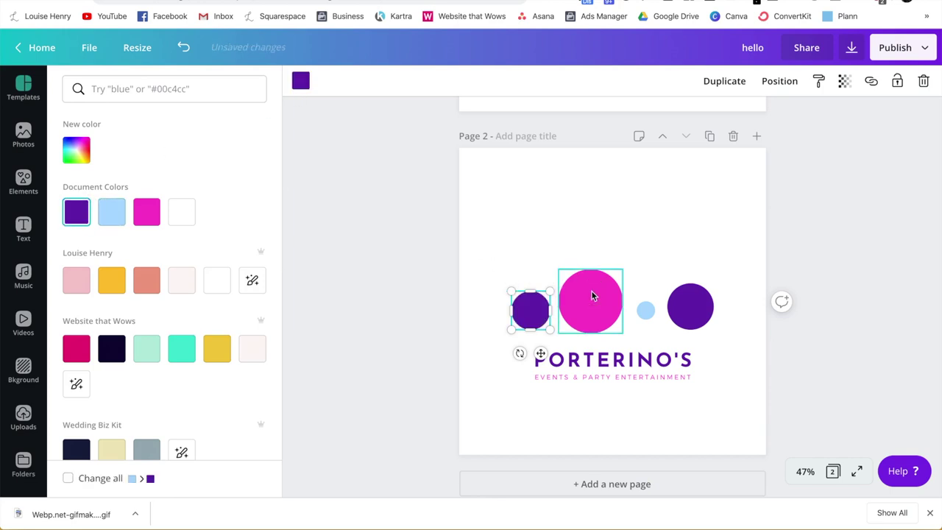
left_click(592, 296)
left_click(112, 212)
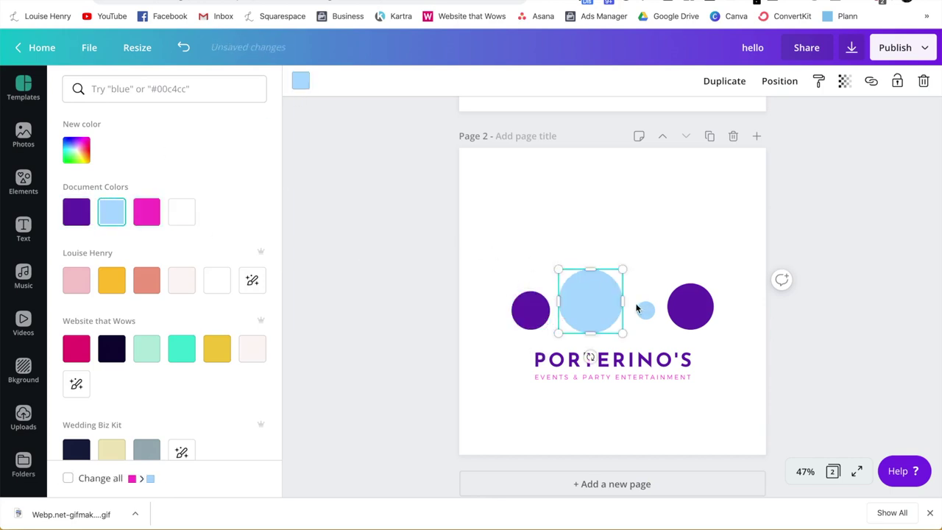
left_click(645, 310)
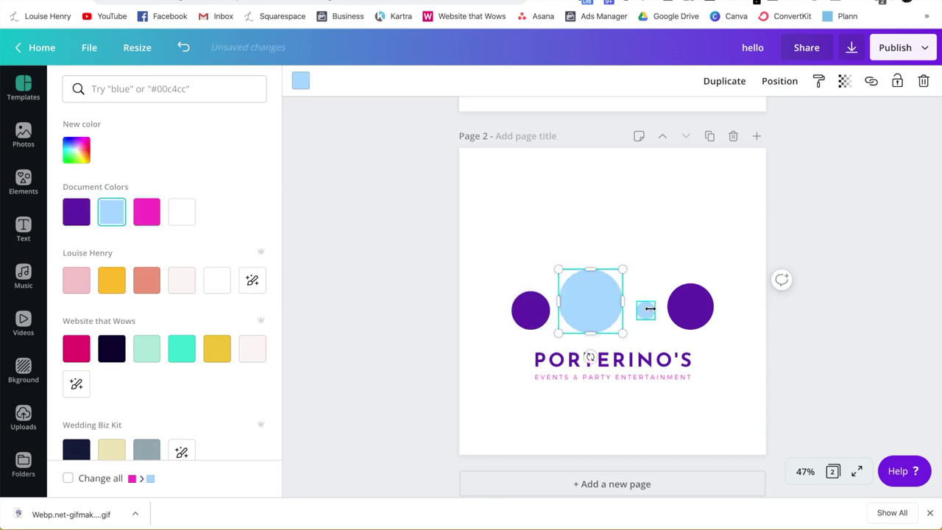
left_click(699, 309)
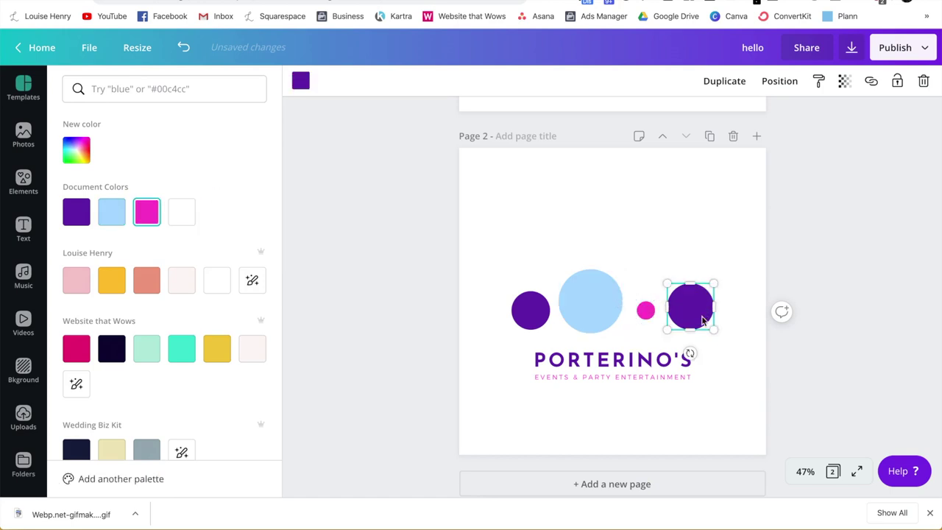
left_click(114, 281)
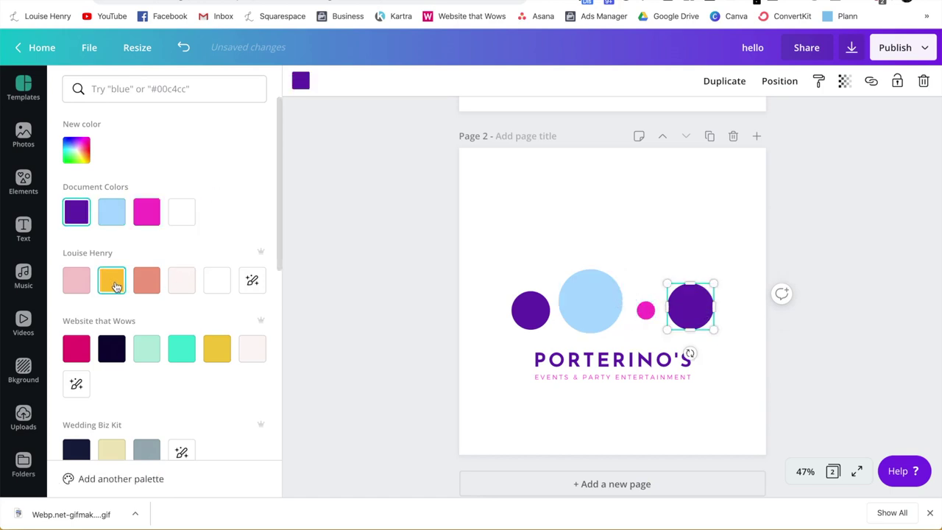
key("Escape")
Export all pages as transparent-background PNGs, downloaded as hello (1).zip.
left_click(807, 184)
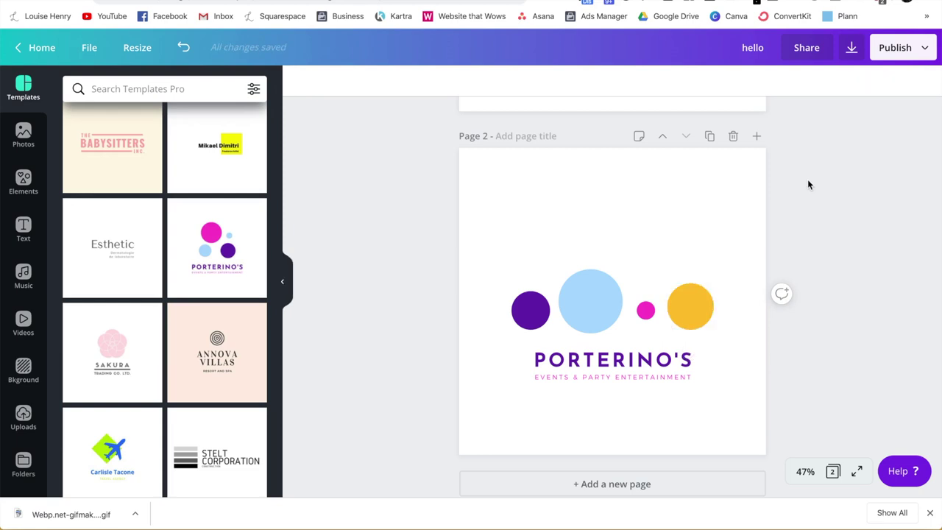
scroll(807, 184, "up", 5)
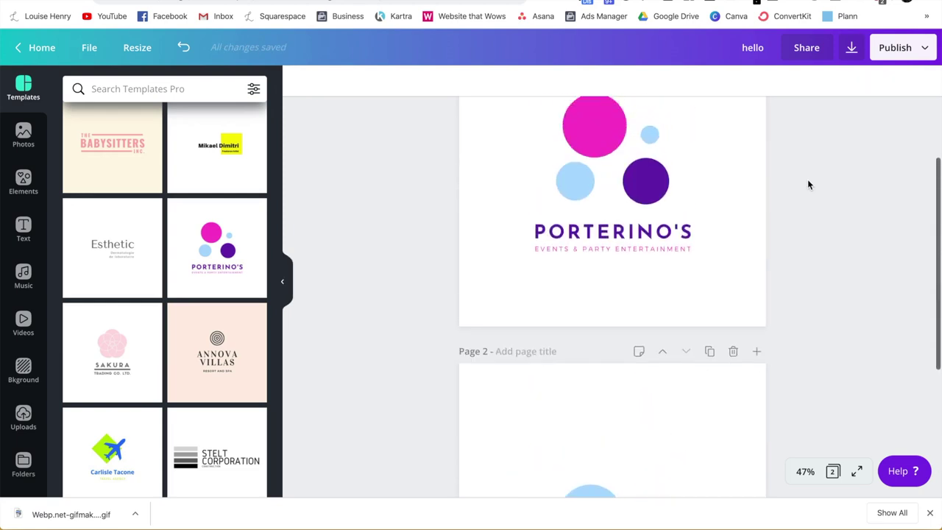
left_click(854, 50)
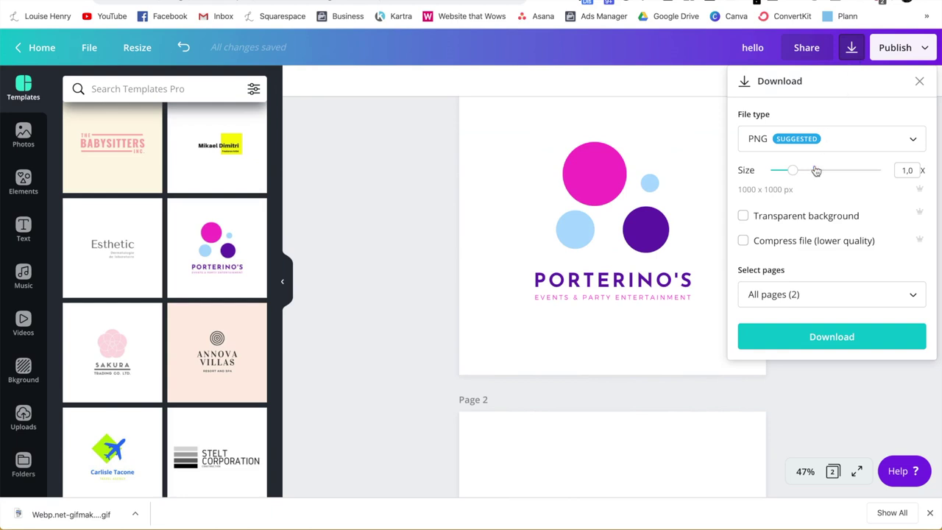
left_click(795, 215)
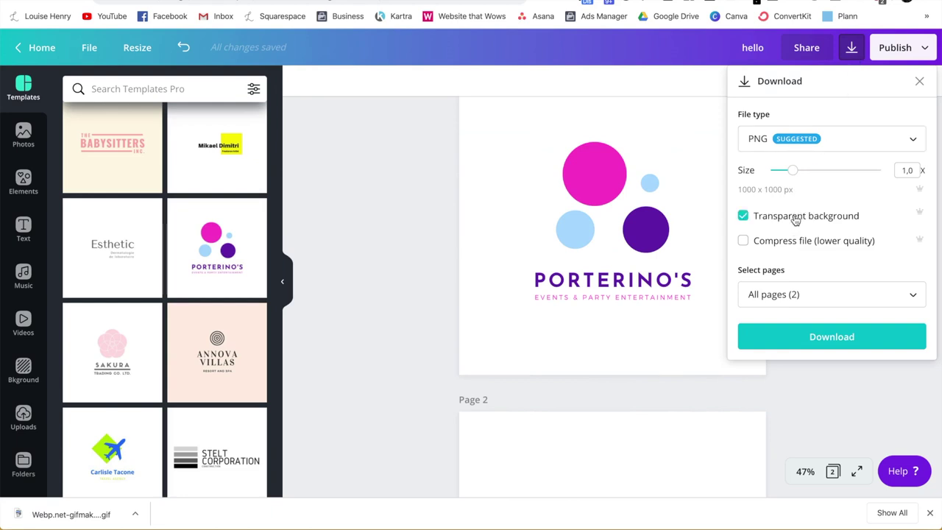
left_click(830, 337)
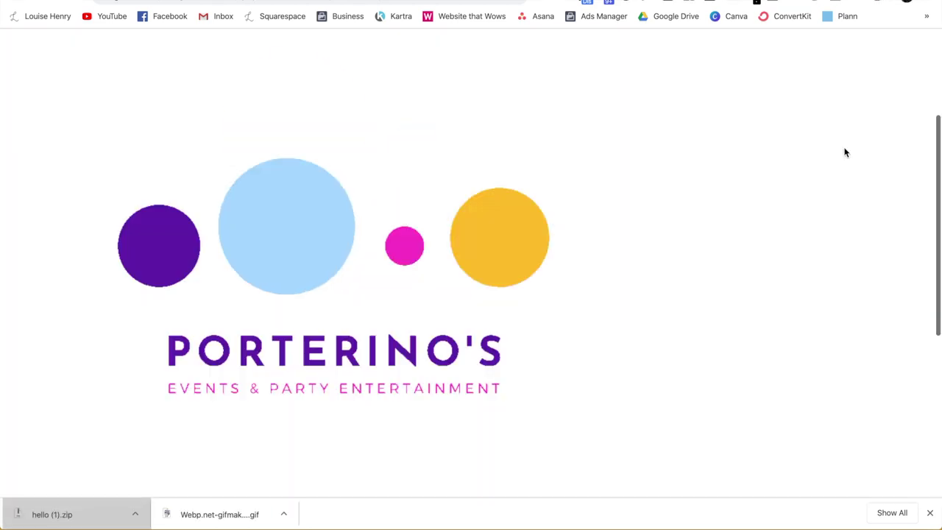